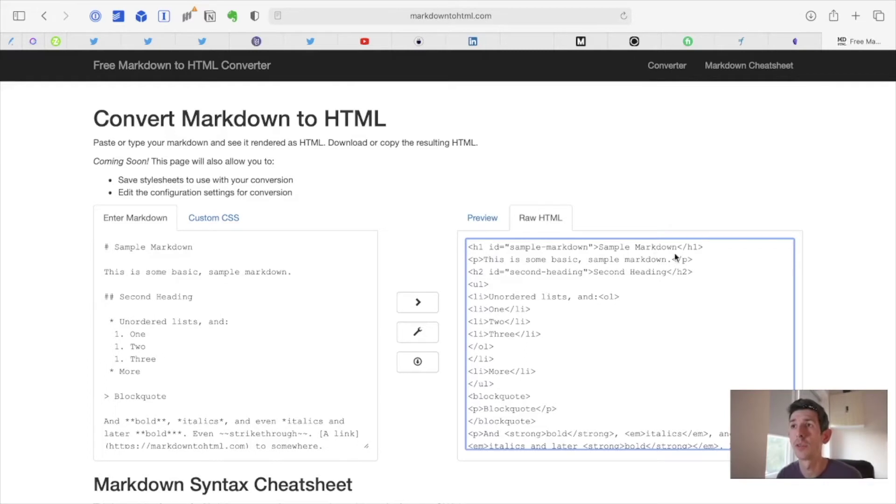
- Compare the raw HTML of the "Sample Markdown" heading with its Markdown source and show the rendered preview
left_click_drag(704, 247, 467, 248)
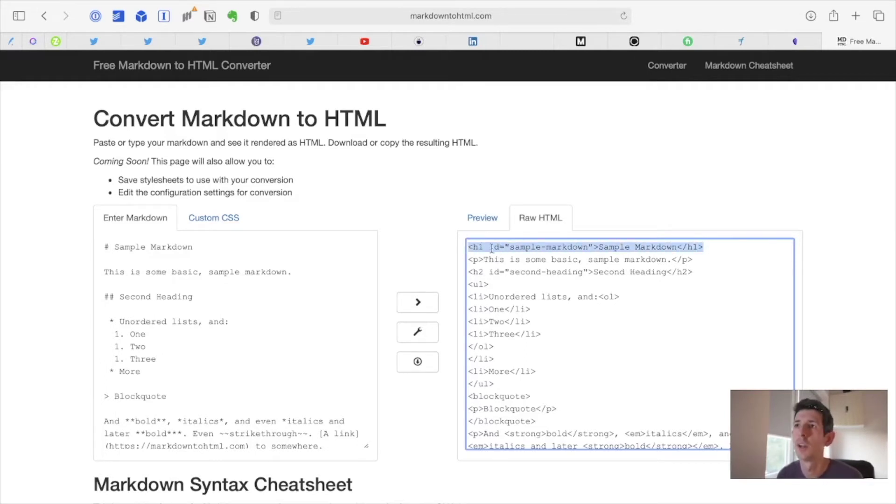
left_click(608, 247)
left_click_drag(598, 247, 682, 256)
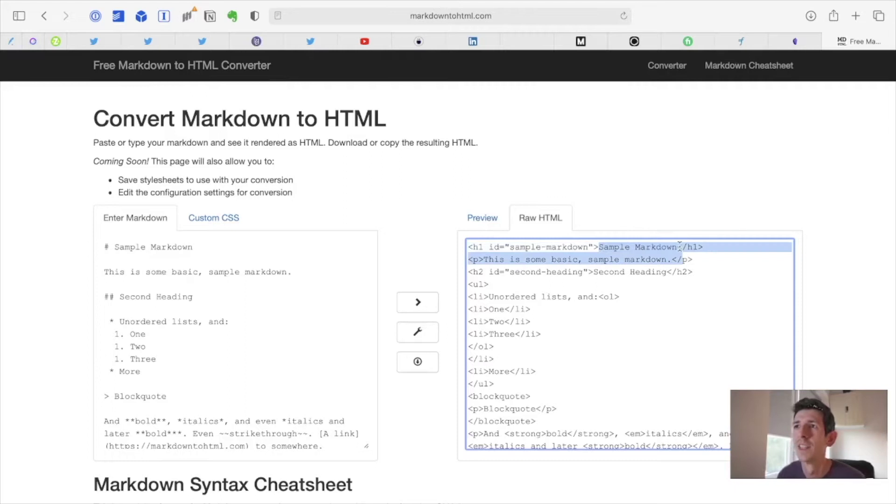
left_click(680, 247)
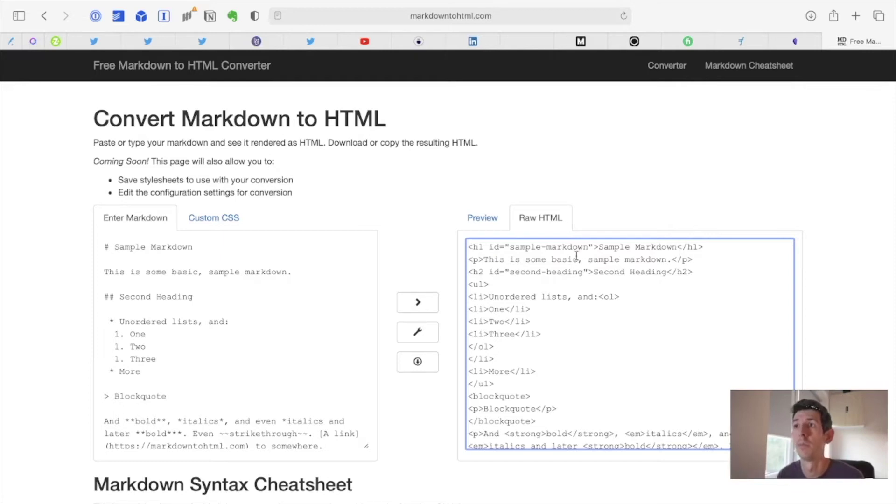
left_click_drag(194, 247, 120, 249)
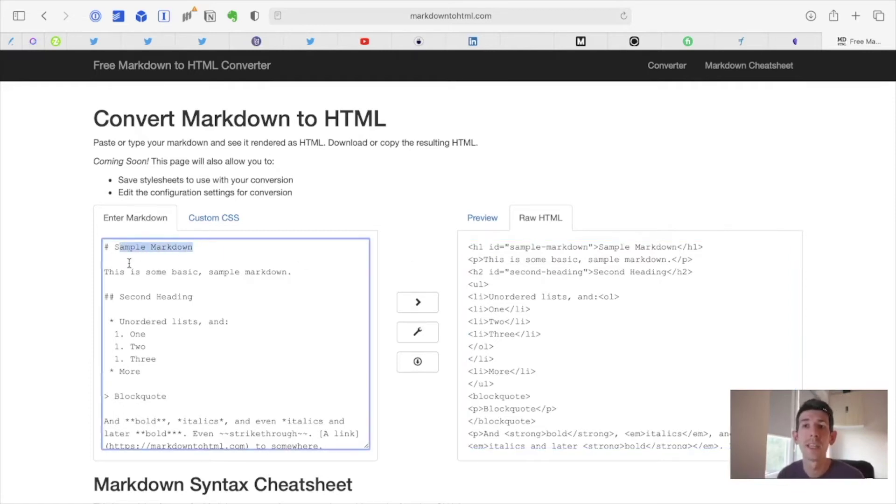
left_click_drag(111, 250, 104, 247)
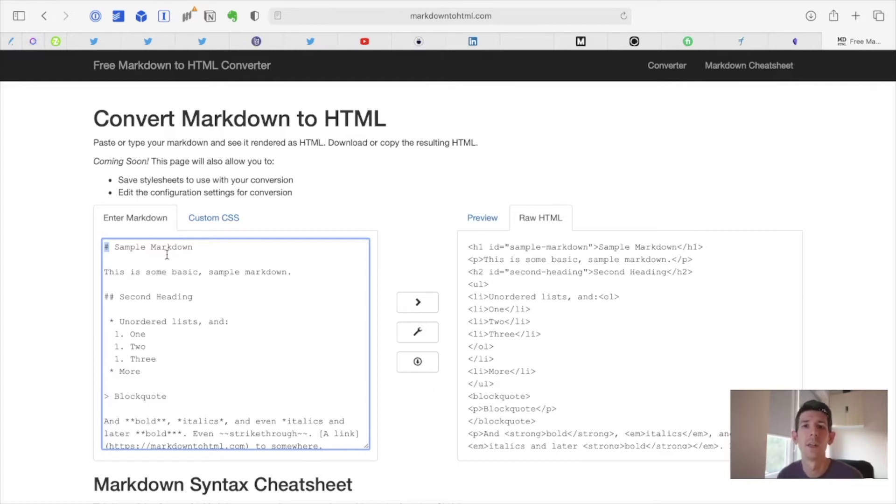
left_click(124, 247)
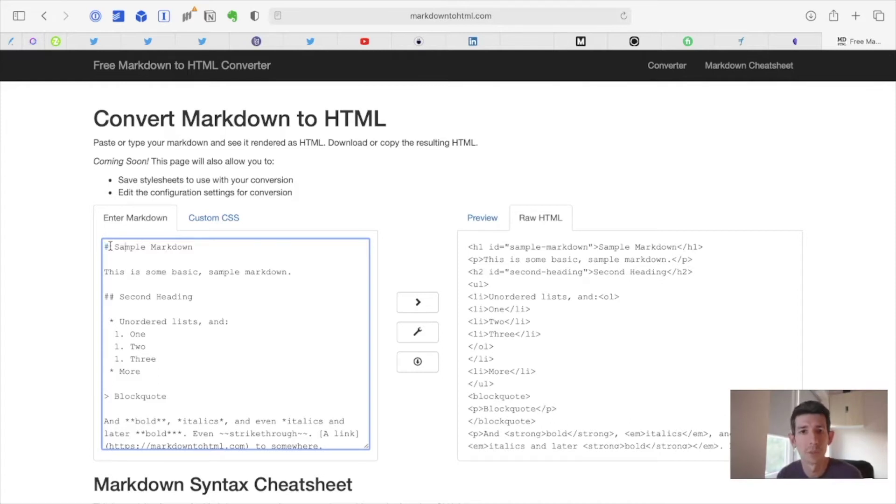
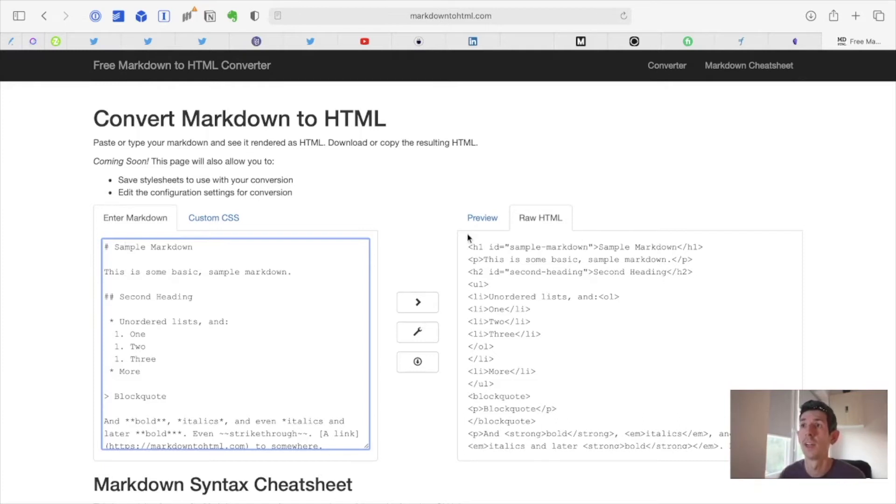
left_click(482, 224)
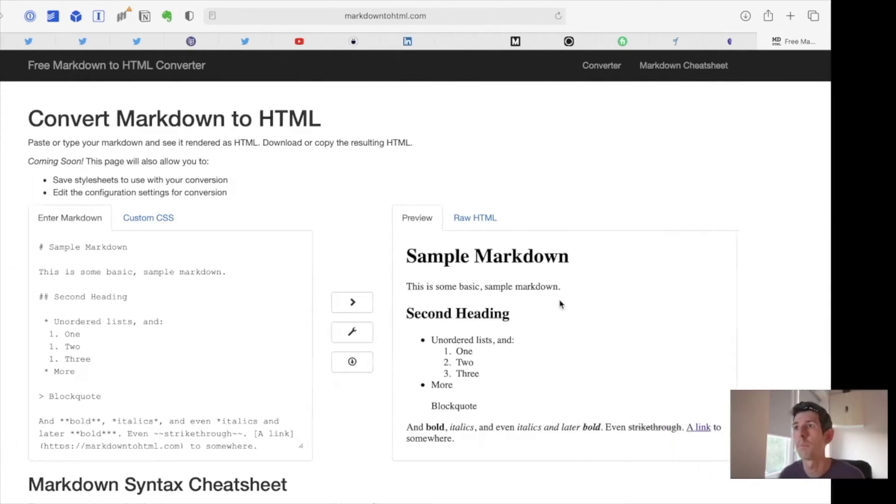
- Switch to the "Markdown workthorugh" note in Obsidian and examine the Markdown syntax of its headings and bold text
key("ctrl+Left")
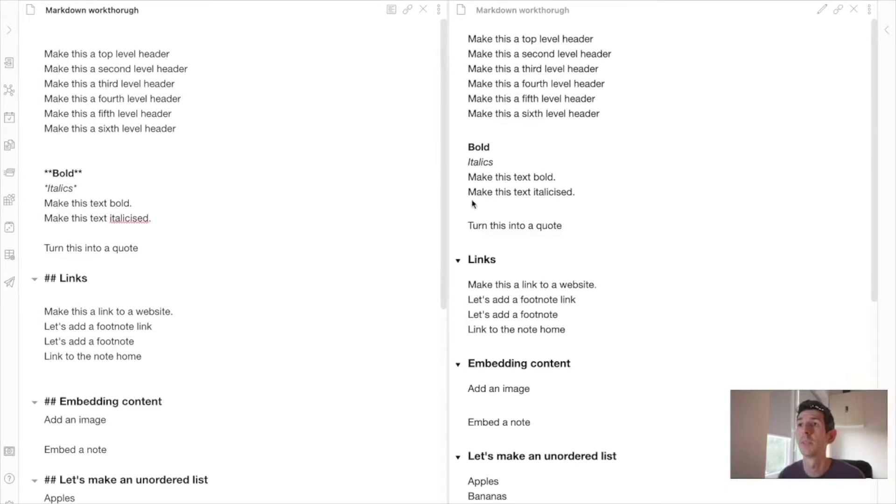
scroll(144, 95, "down", 1)
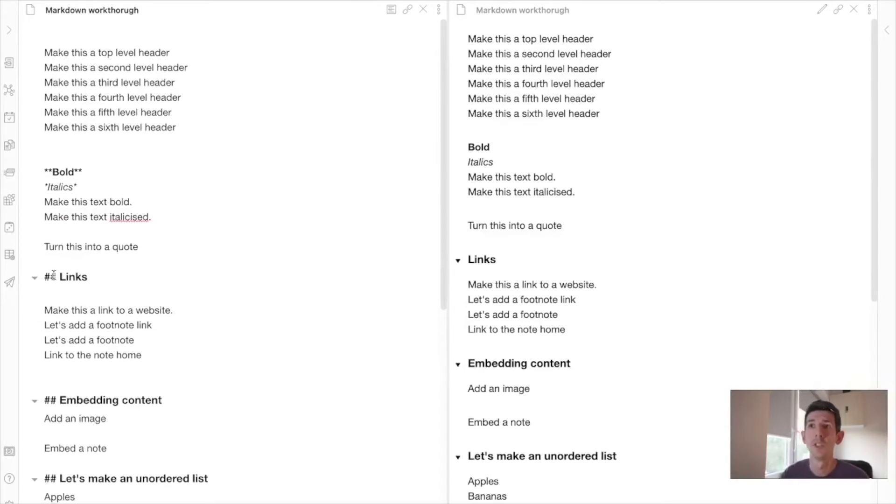
scroll(220, 140, "up", 1)
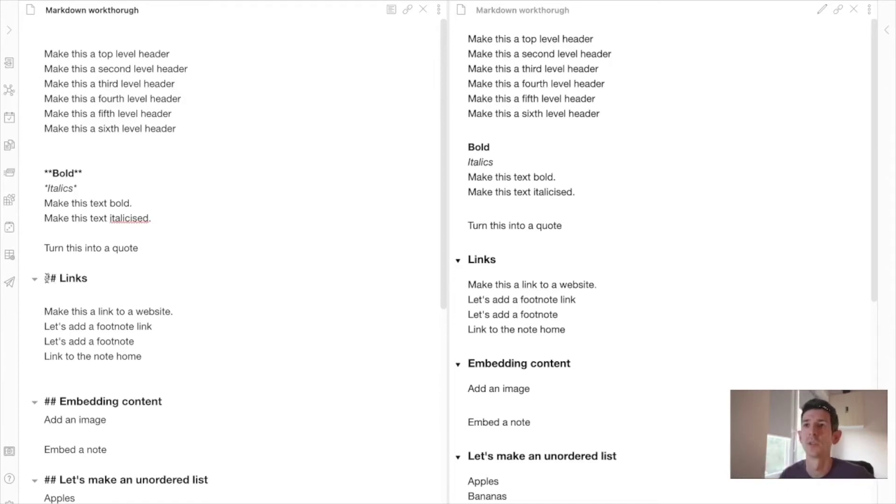
left_click_drag(49, 172, 81, 172)
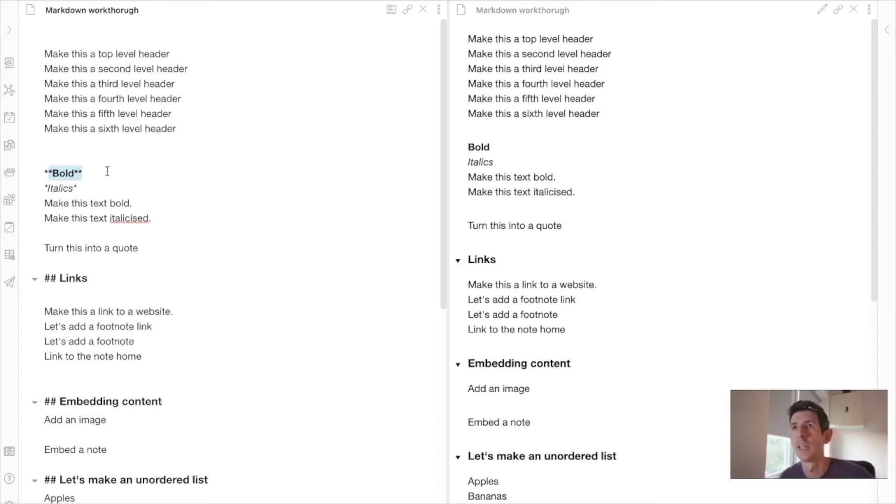
left_click(149, 139)
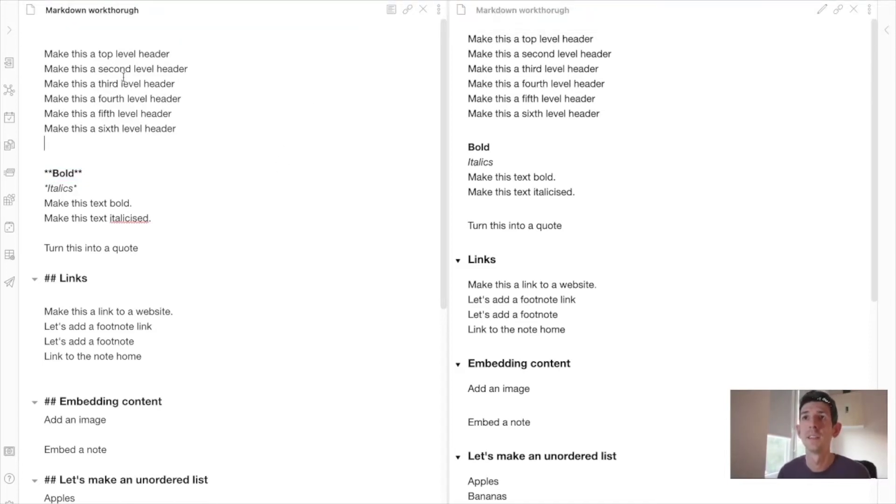
- Mark the top level header line with # and the second level header line with ## in the note source
left_click(45, 54)
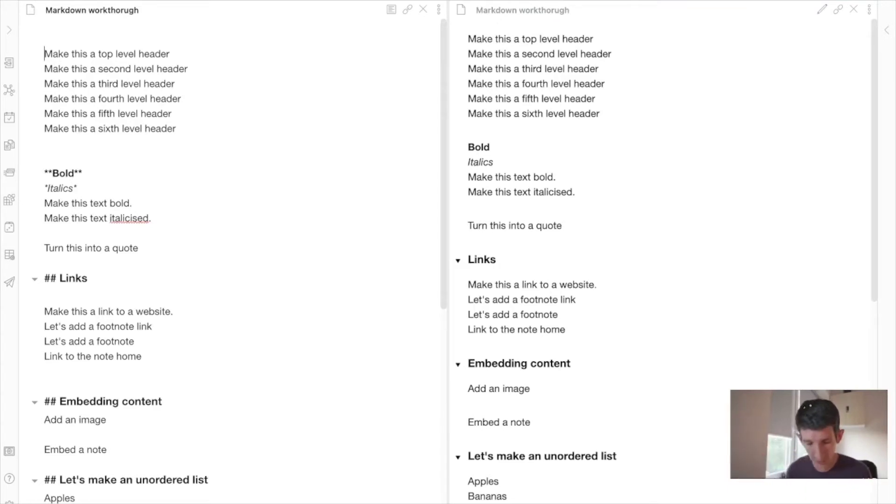
type("#")
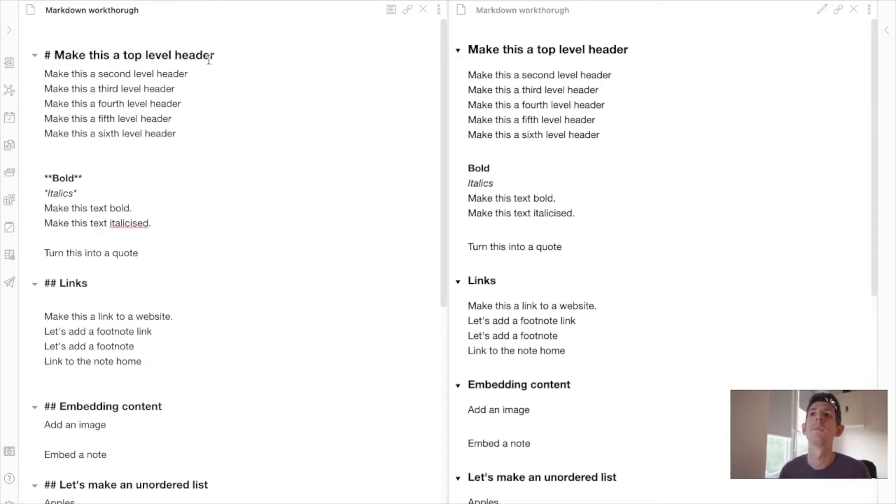
left_click(46, 74)
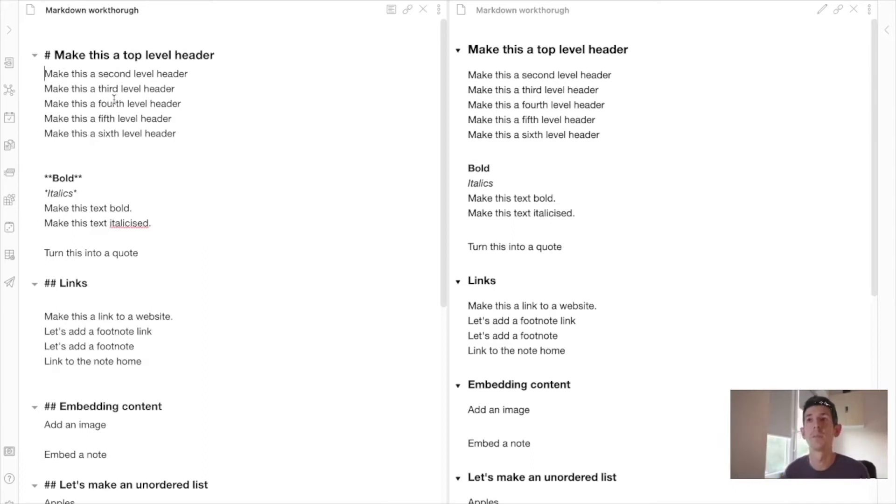
type("##")
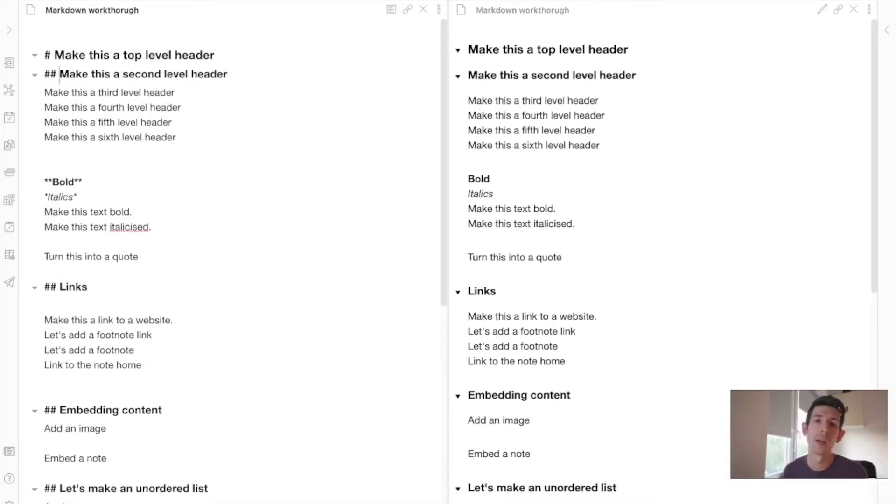
- Turn the "Make this a third level header" line into a level-three heading with ###
key("Down")
key("Left")
key("Left")
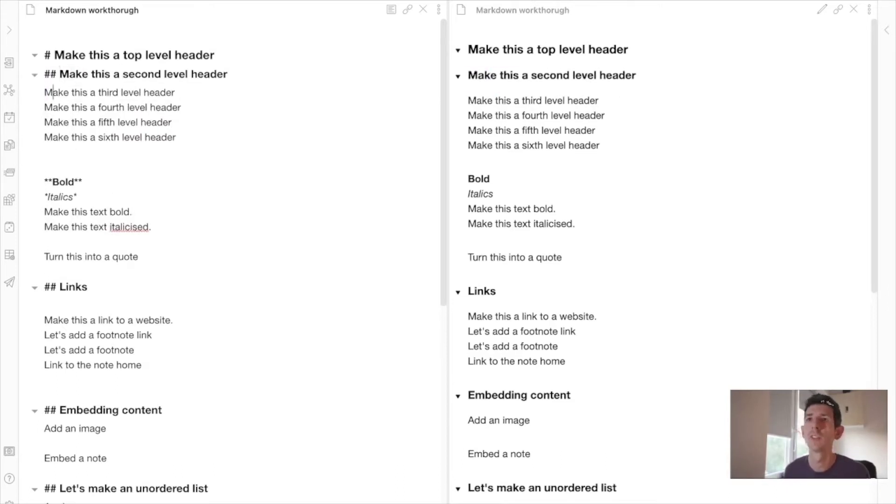
key("Left")
key("Right")
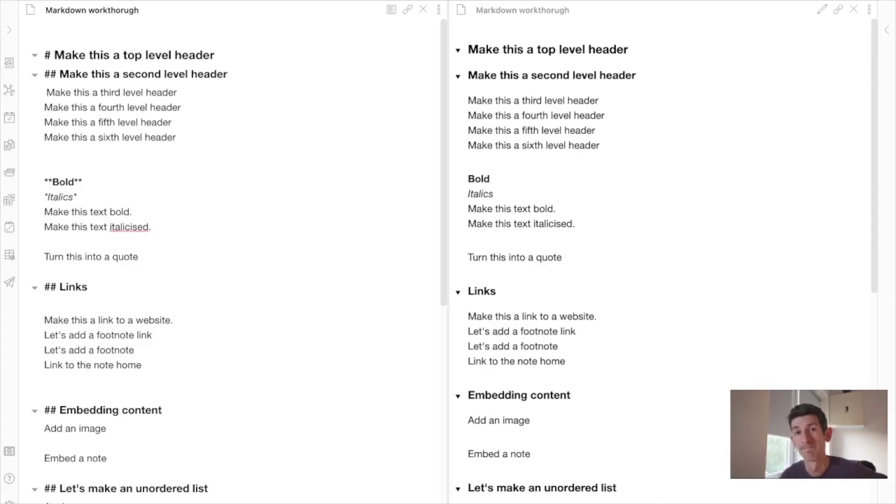
type("###")
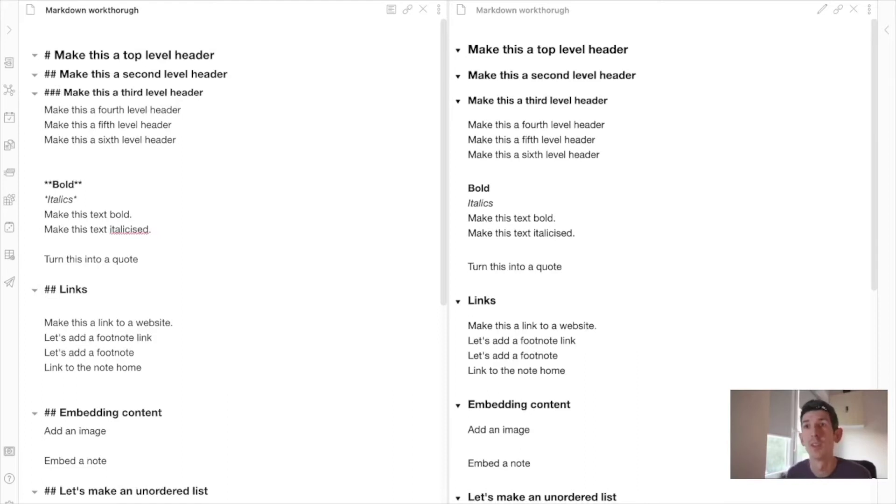
- Turn the "Make this a fourth level header" line into a level-four heading with ####
key("Down")
key("Left")
key("Left")
key("Left")
key("Left")
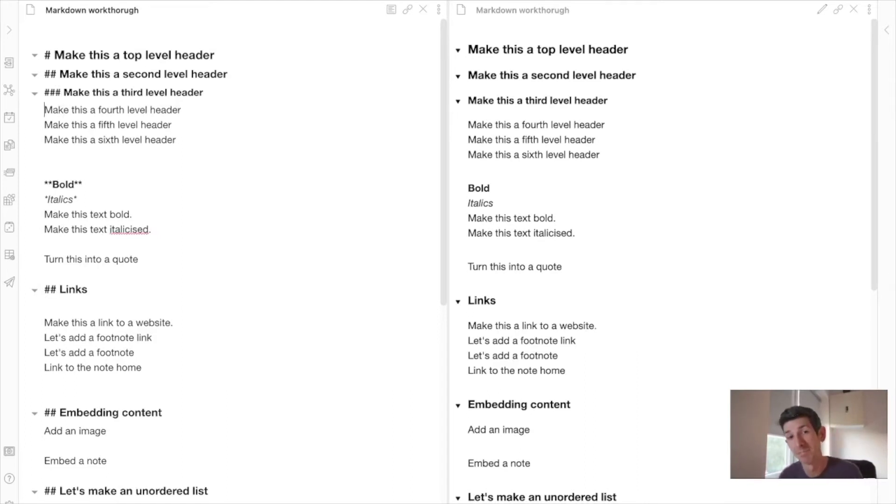
type("####")
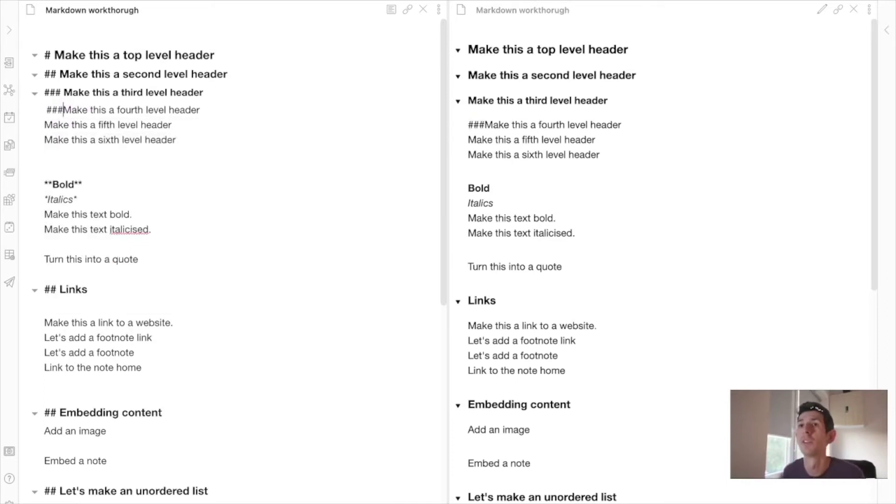
- Mark the fifth level header line with ##### and the sixth level header line with ######
key("Home")
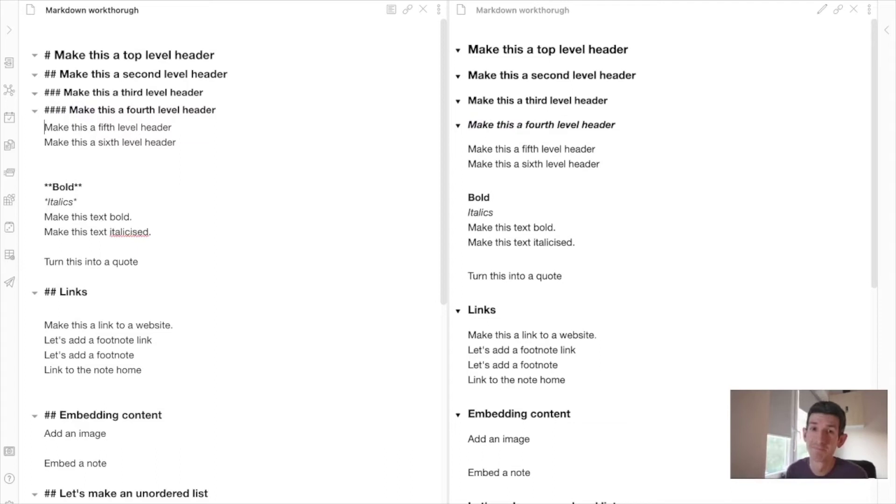
type("### ")
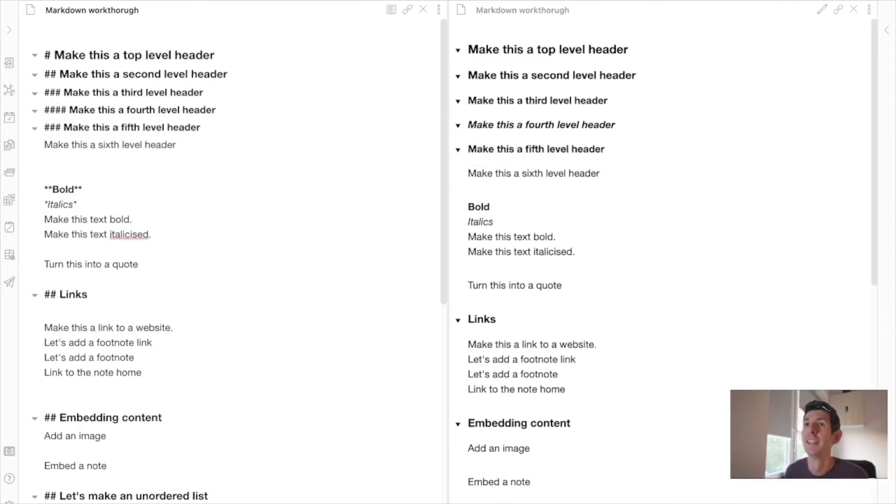
type("##")
key("Left")
key("Left")
key("Left")
key("Left")
type("#")
key("BackSpace")
type("######")
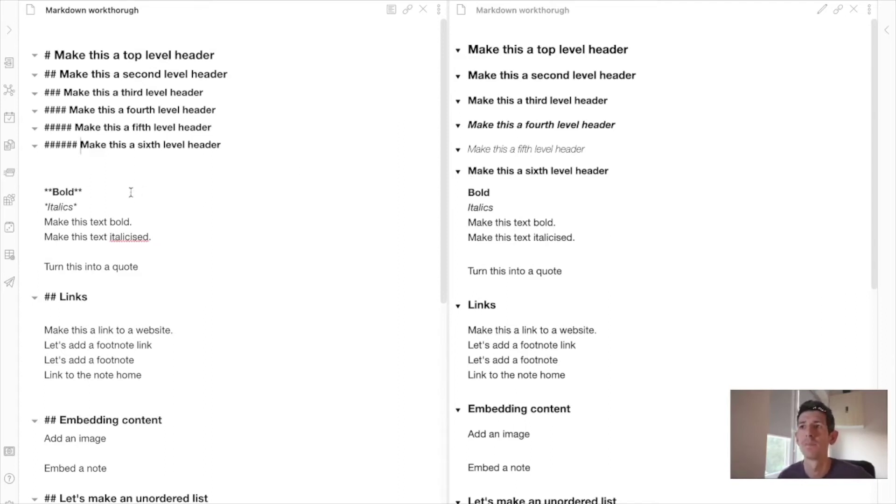
- Replace the asterisks around the word "Italics" with single underscores
left_click(51, 191)
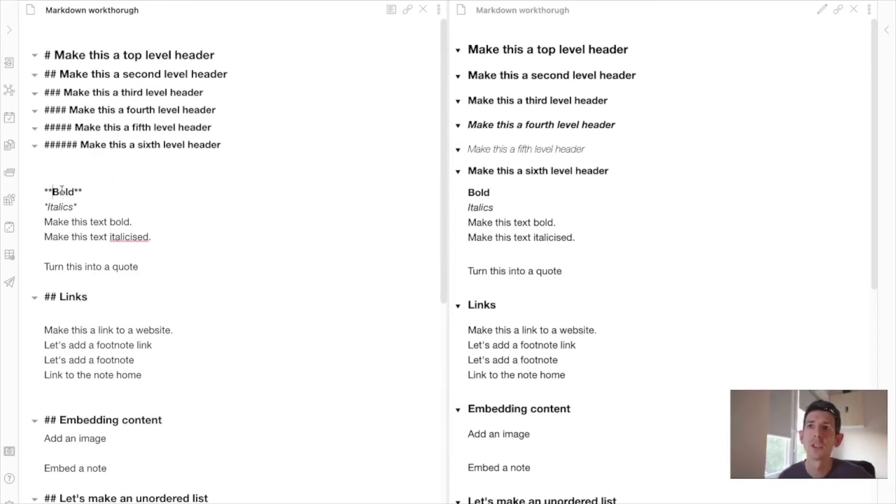
left_click(81, 207)
key("BackSpace")
type("_")
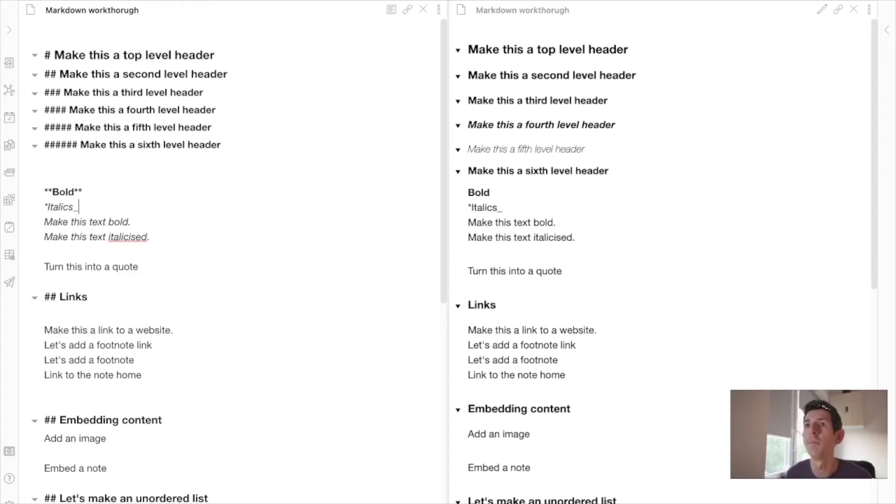
key("BackSpace")
type("_")
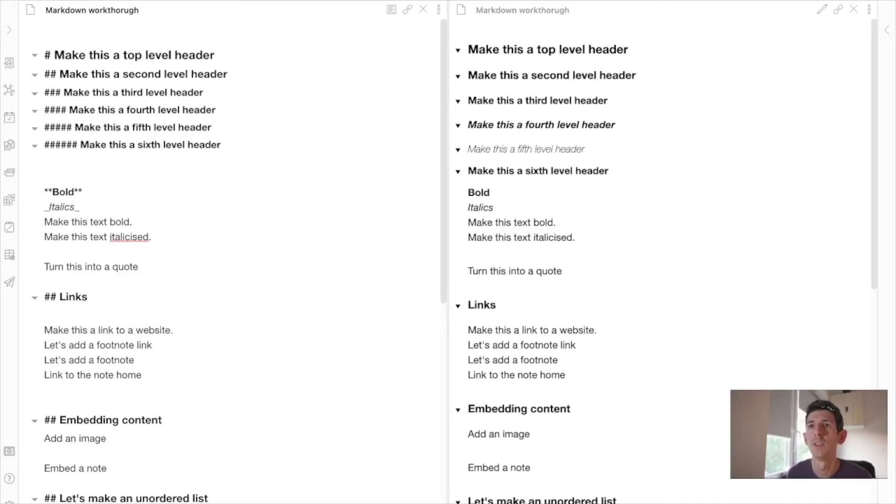
- Try double underscores around the word "Italics" and restore the single underscores
left_click(104, 205)
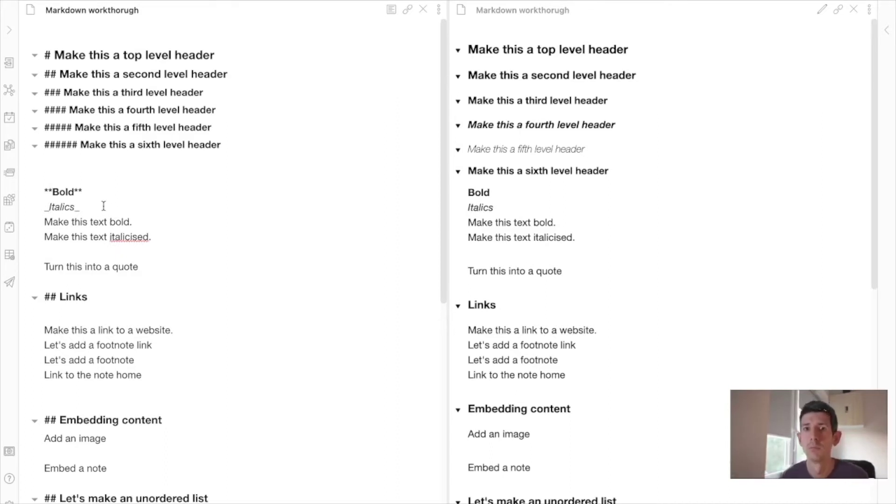
key("shift+Left")
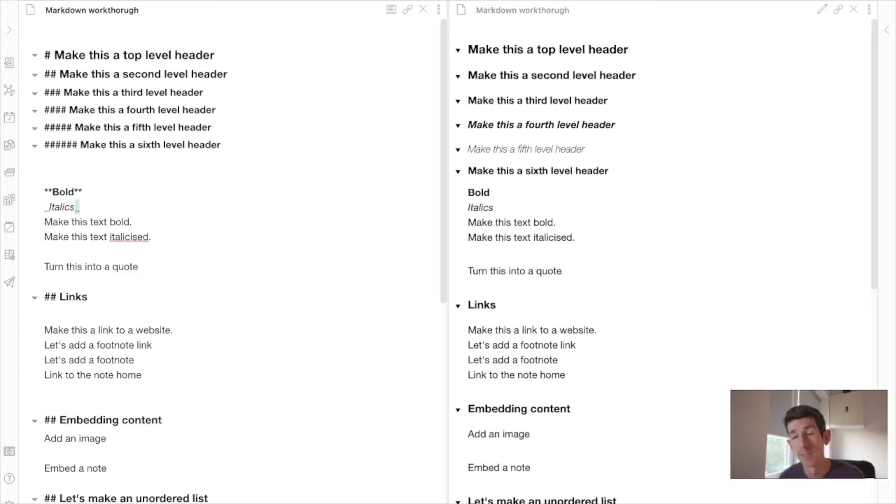
type("__")
key("Home")
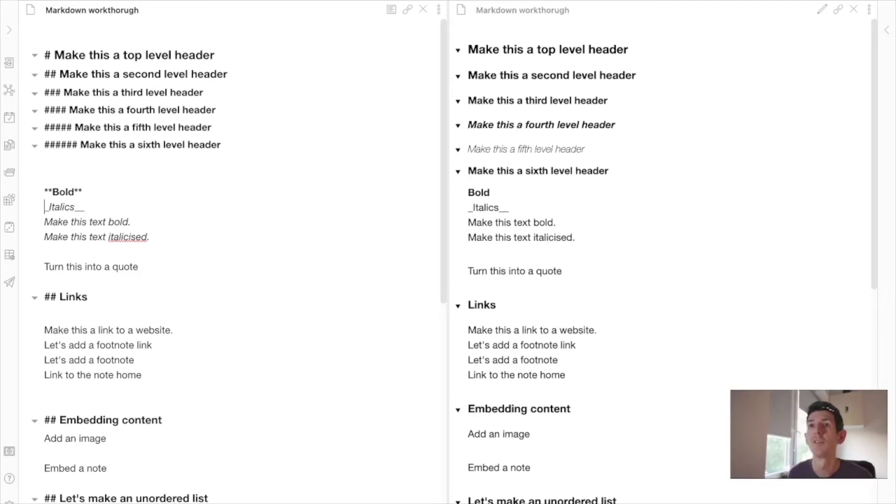
type("_")
key("BackSpace")
key("End")
key("BackSpace")
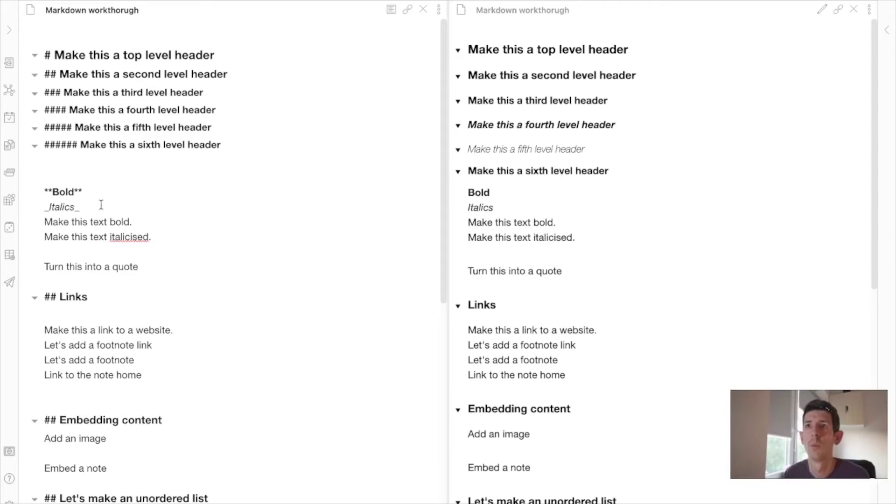
- Format the line "Make this text bold." as bold and the line "Make this text italicised." as italic
left_click(43, 222)
key("shift+End")
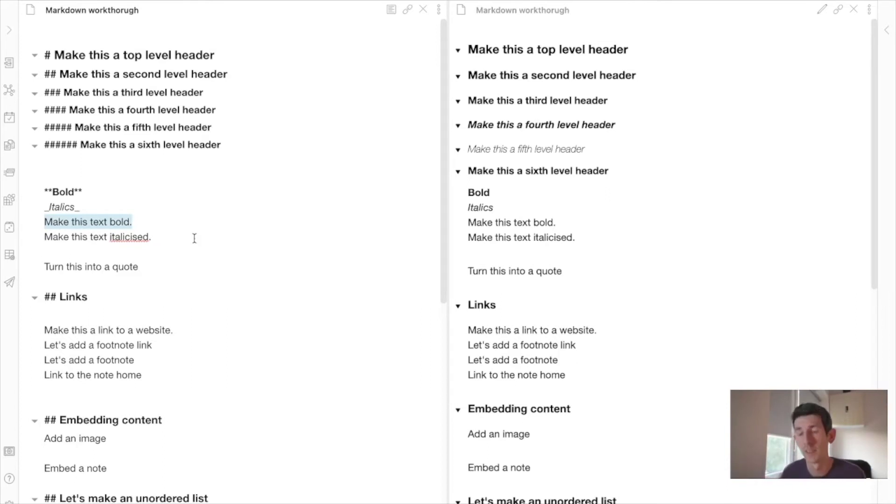
key("super+b")
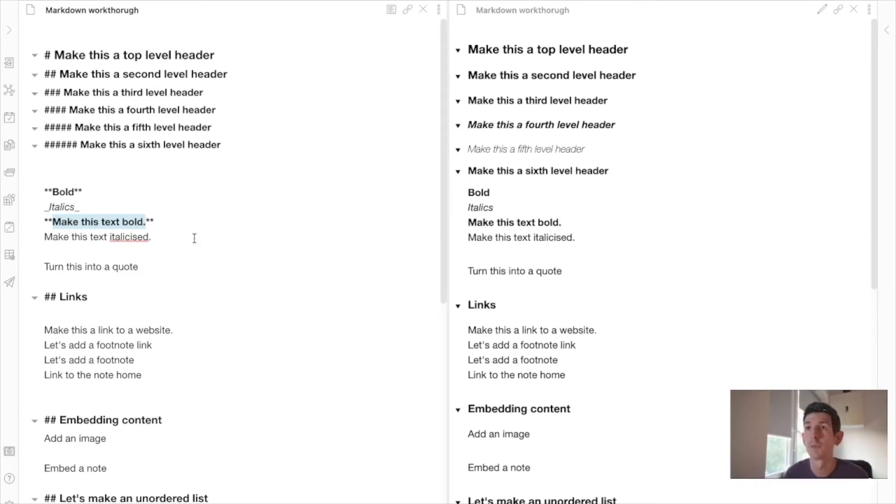
left_click_drag(178, 237, 44, 236)
key("super+i")
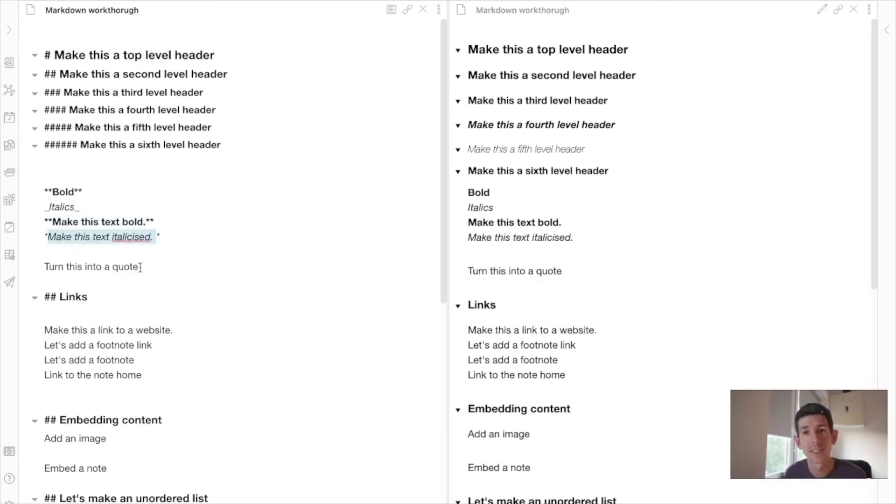
- Remove the trailing space and both surrounding asterisks from the line "Make this text italicised."
key("Right")
key("BackSpace")
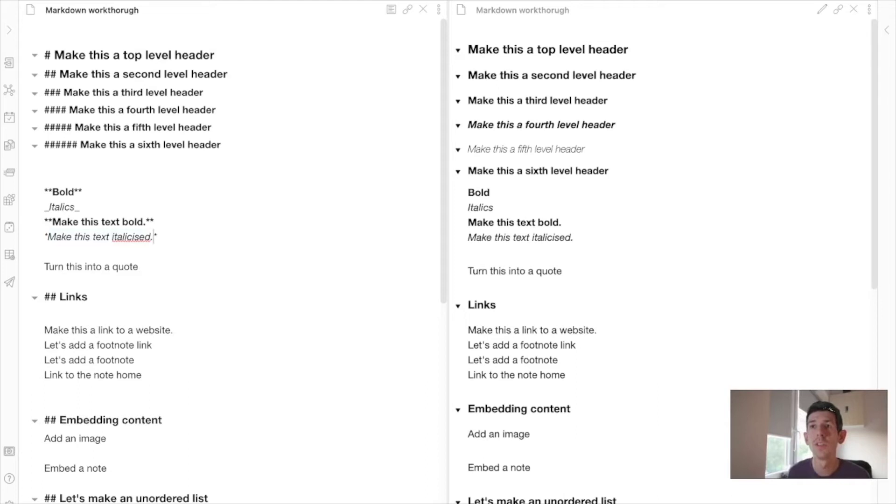
key("BackSpace")
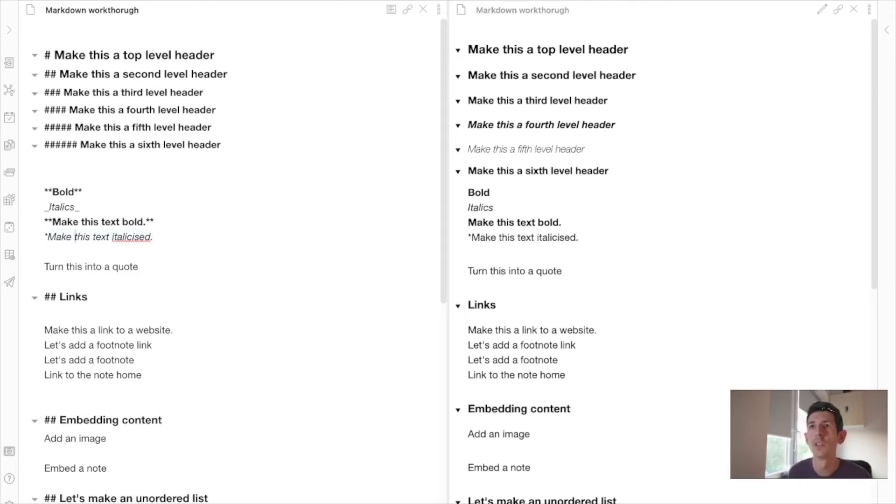
key("BackSpace")
type("*")
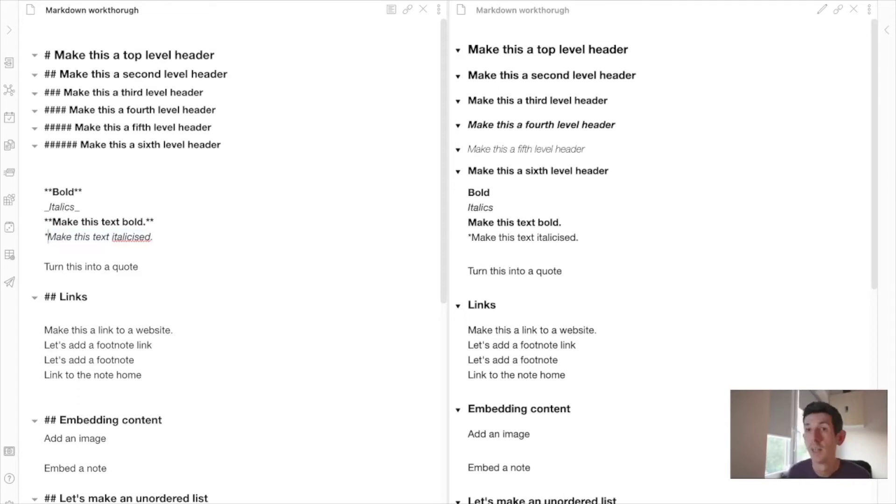
type("**")
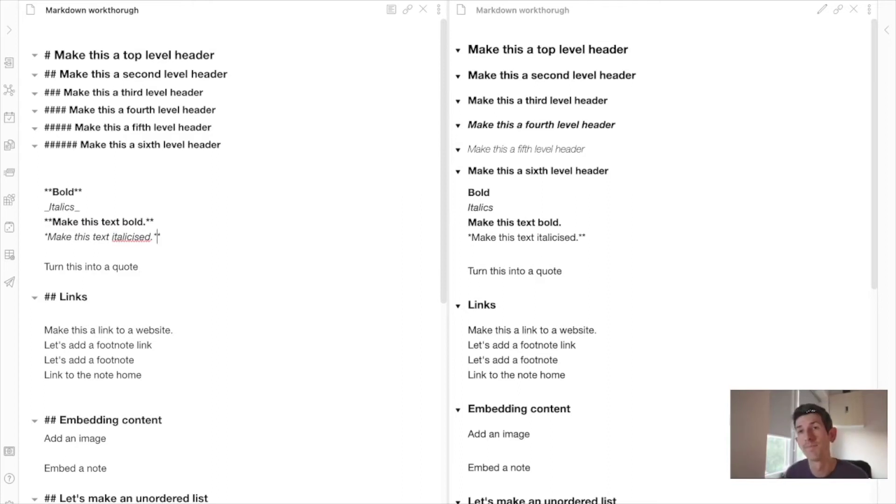
key("BackSpace")
key("BackSpace")
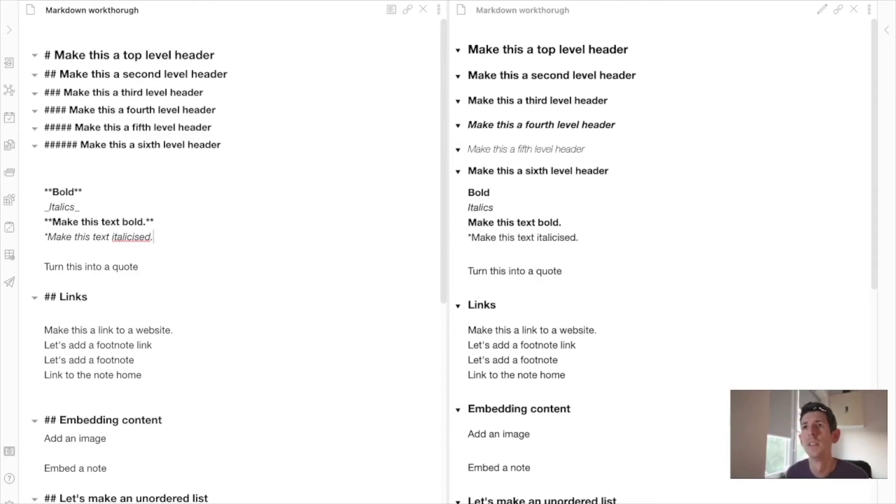
key("shift+Home")
key("End")
key("alt+Left")
key("alt+Left")
key("alt+Left")
key("alt+Left")
key("BackSpace")
- Italicise the entire line "Make this text italicised." by wrapping it in single asterisks
key("shift+alt+Right")
key("shift+alt+Right")
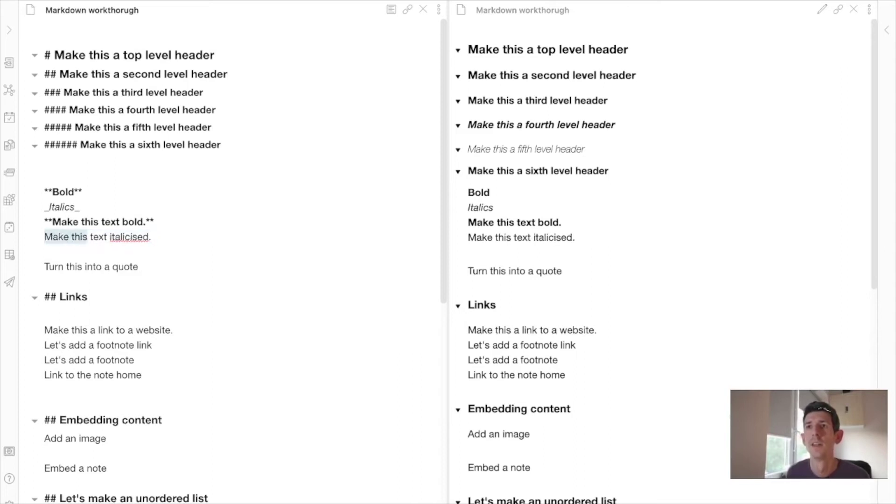
key("shift+alt+Right")
key("shift+alt+Right")
key("shift+alt+Right")
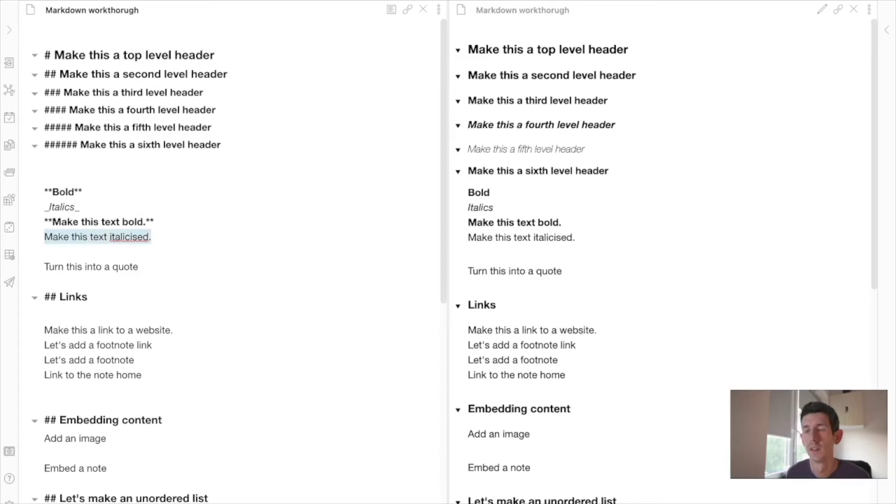
type("8")
key("super+z")
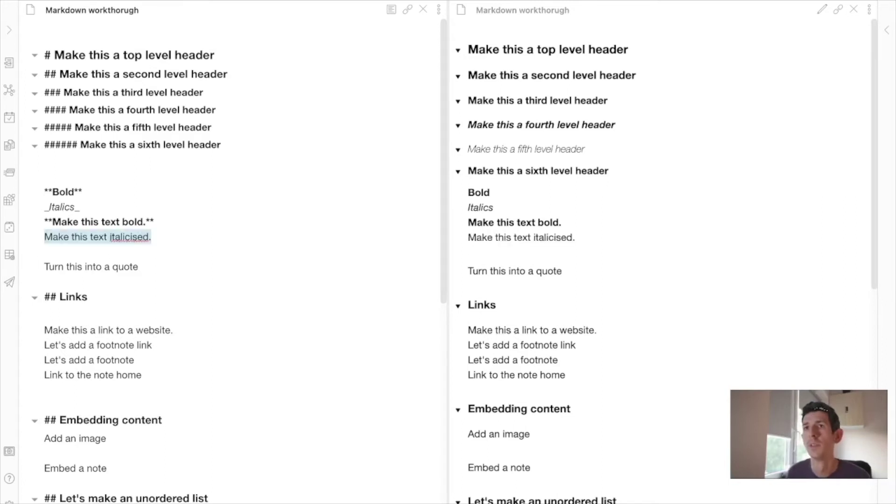
type("*")
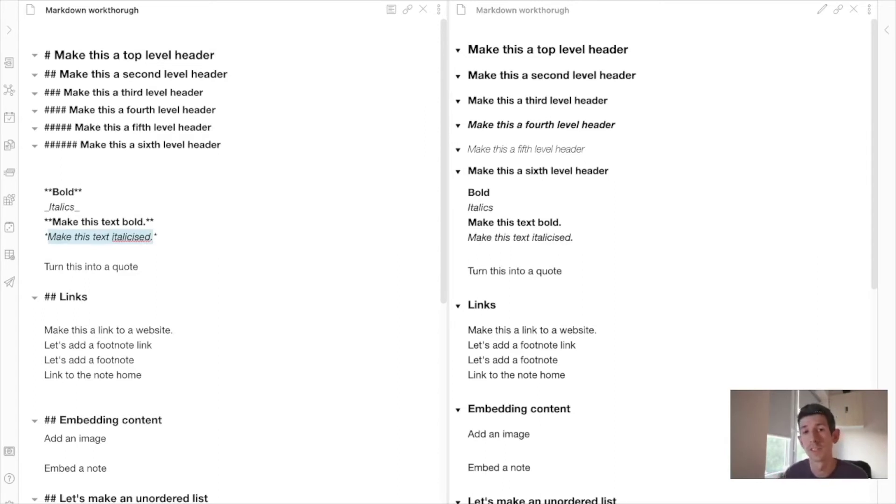
- Turn the line "Turn this into a quote" into a block quote with a leading >
left_click(149, 267)
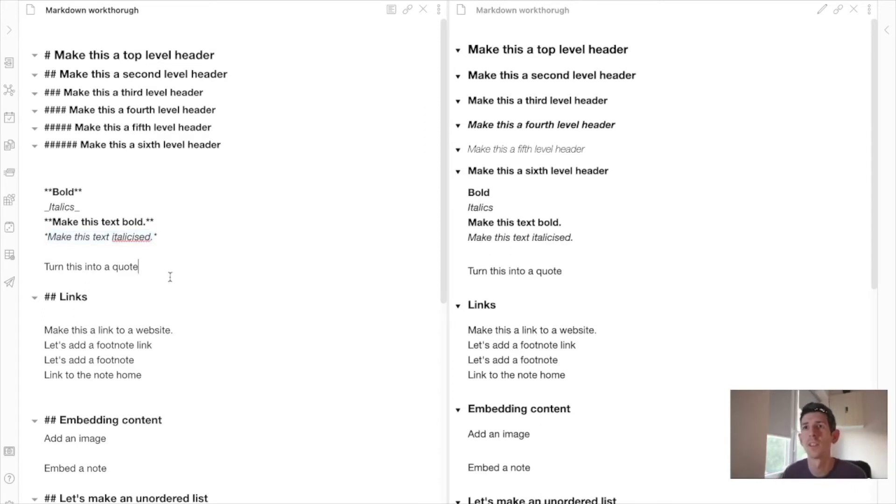
left_click(40, 265)
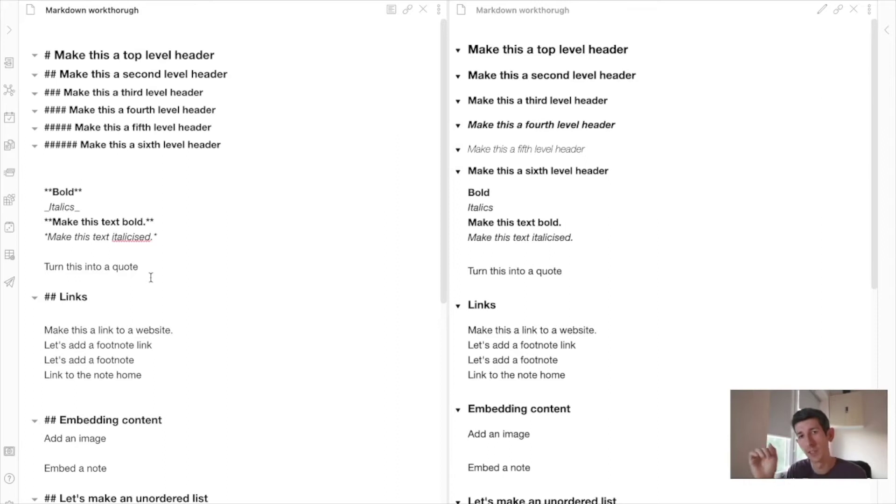
type(">")
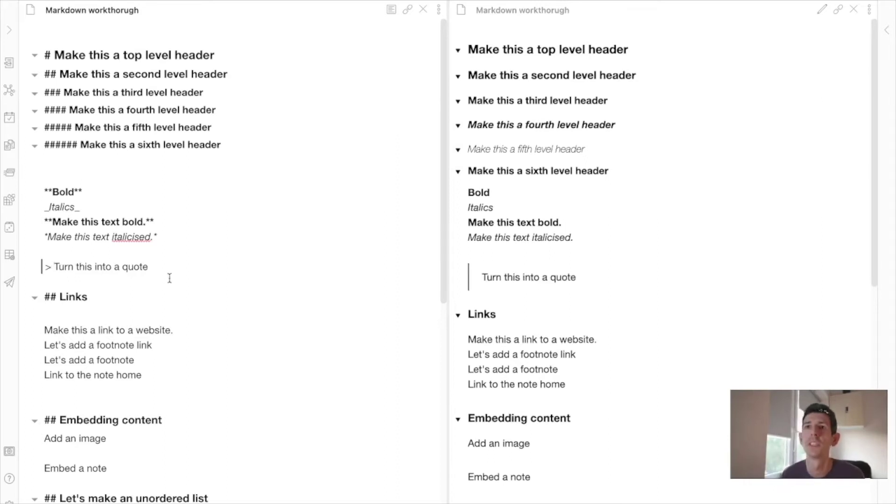
- Add the attribution "- Mark Twain" as a second line of the block quote and end the quote with a blank line
left_click(156, 269)
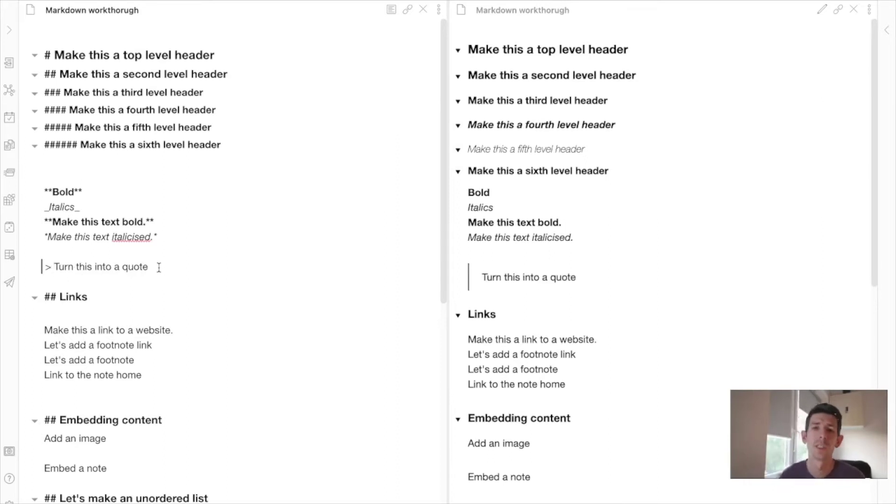
key("Return")
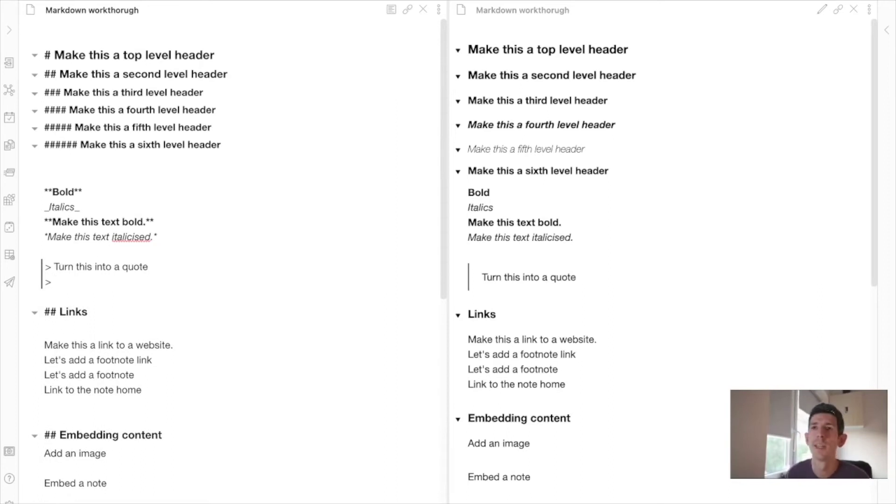
type("therharher")
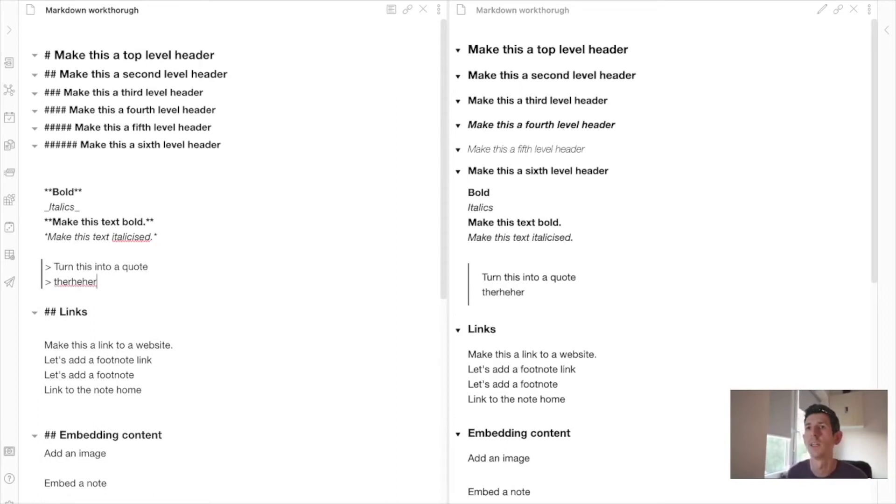
key("alt+shift+Left")
key("BackSpace")
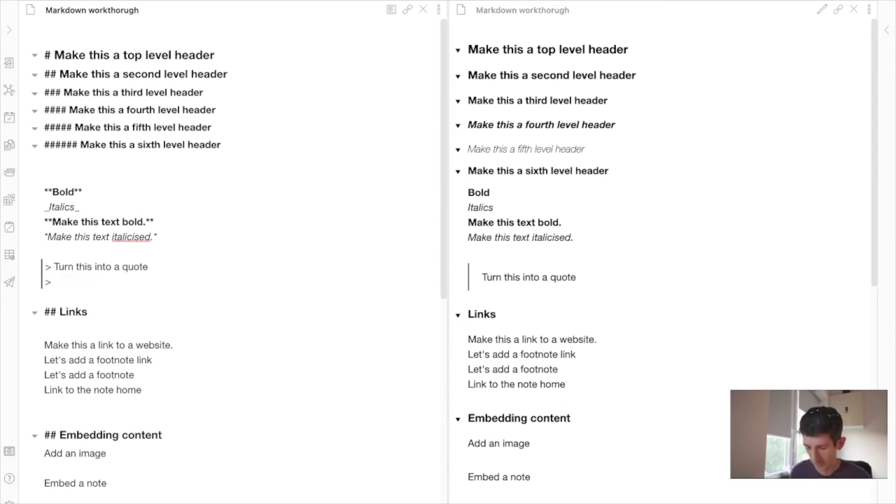
type("- M")
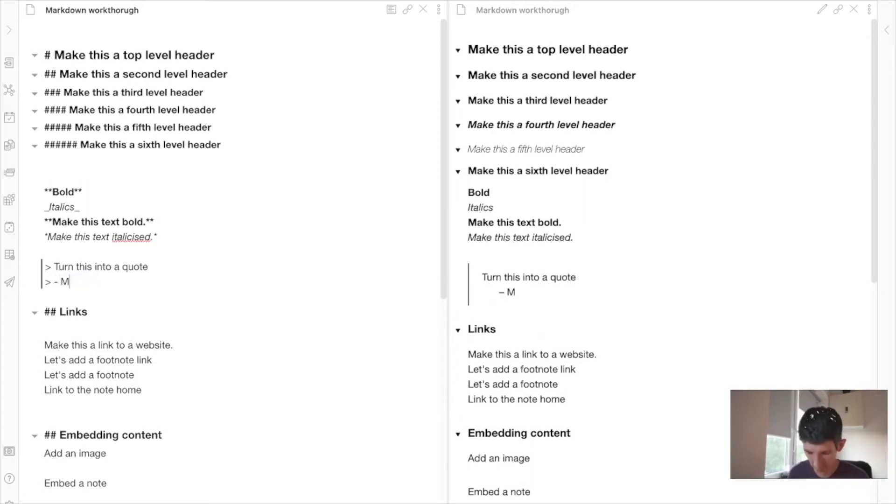
type("ark Twaine")
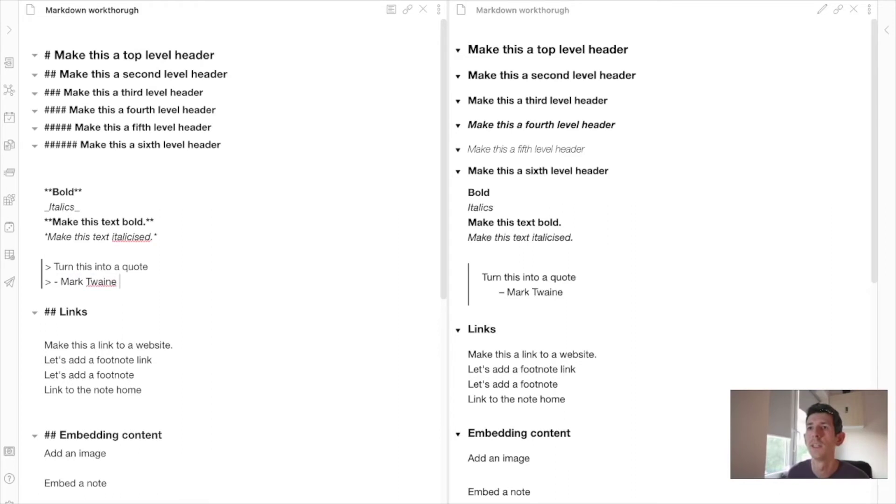
key("BackSpace")
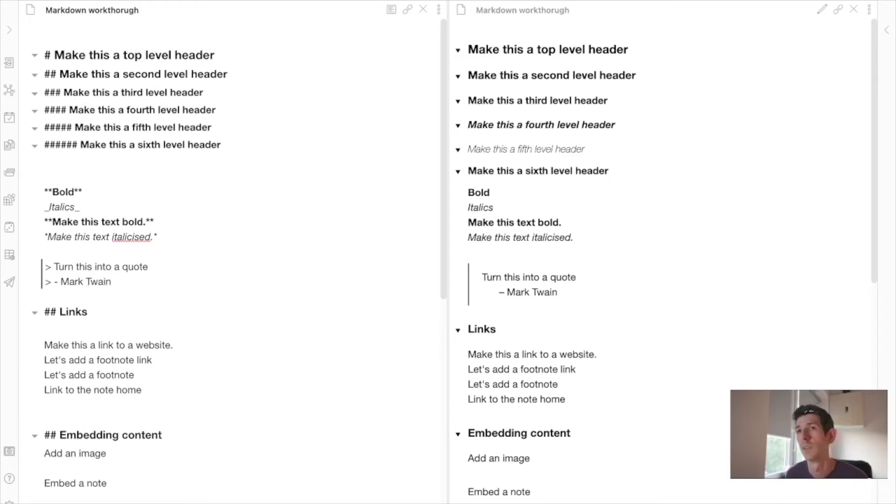
key("Return")
key("Return")
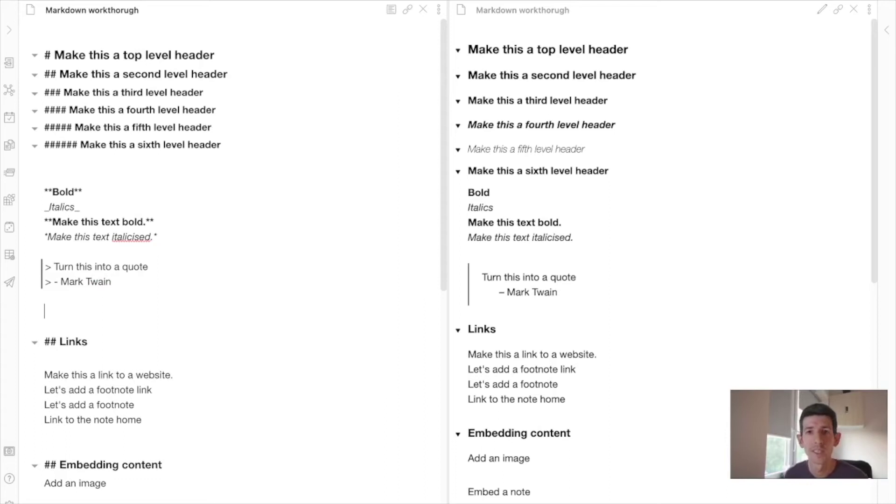
key("BackSpace")
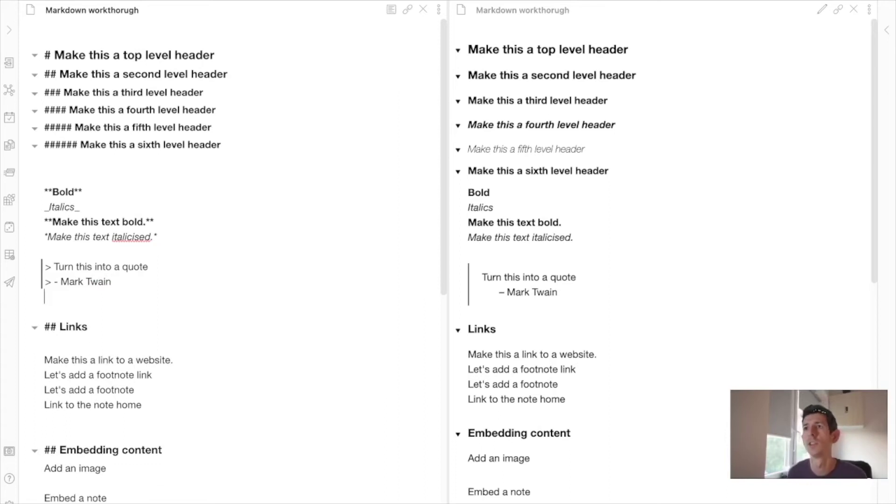
- Insert a nested quote line with a second > reading "michael scott" beneath the "Turn this into a quote" line
left_click(185, 275)
left_click(186, 266)
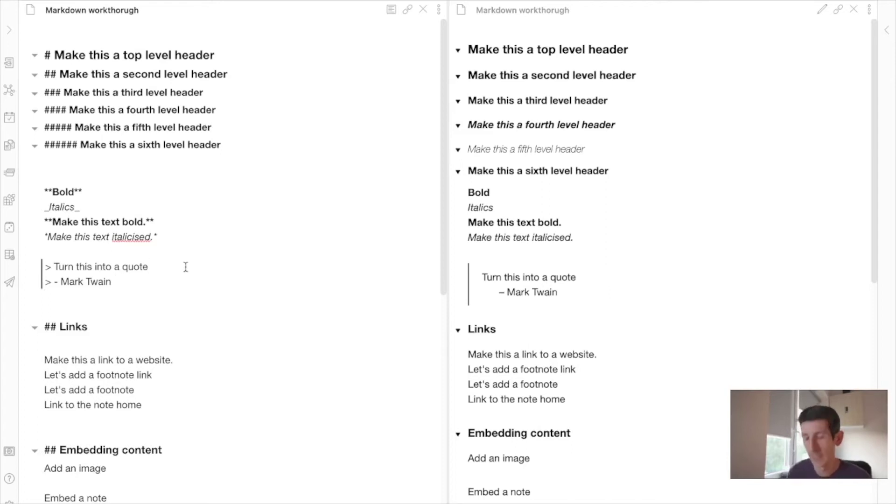
key("Return")
type("> > m")
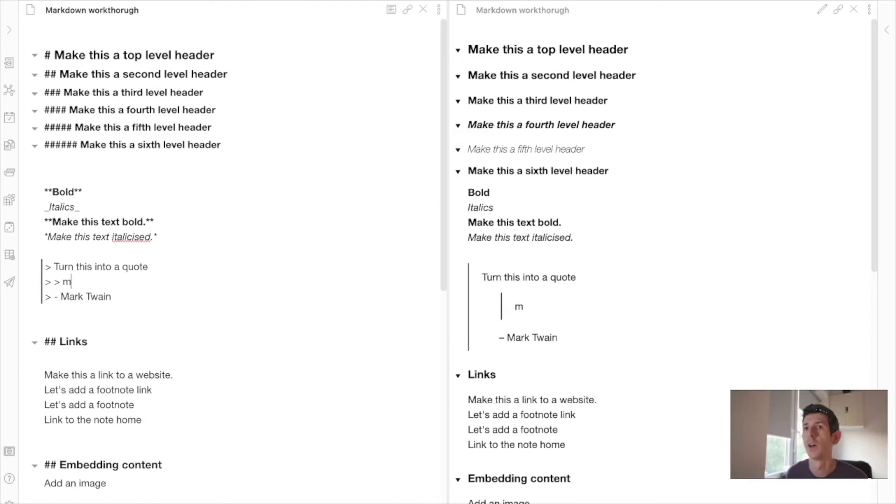
type("ichael scoot")
key("BackSpace")
key("BackSpace")
type("tt")
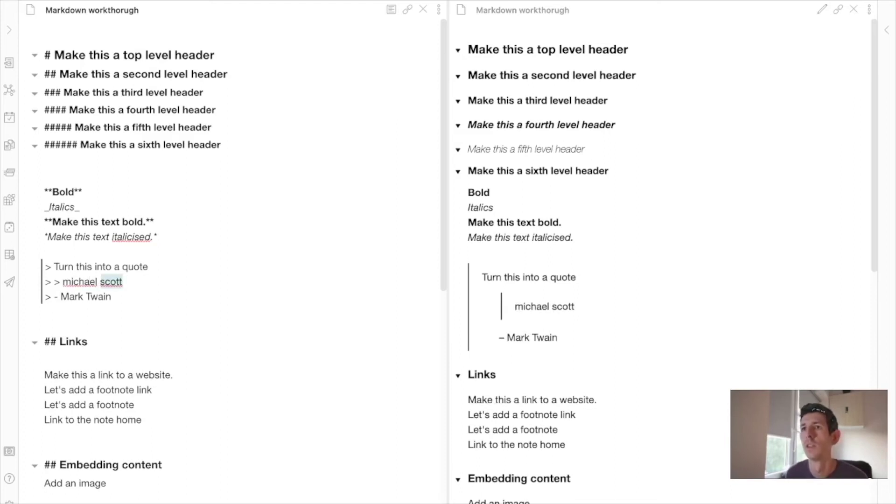
- Capitalise both words of the nested quote line so it reads "Michael Scott"
key("alt+shift+Left")
key("Left")
key("Delete")
type("M")
key("alt+Right")
key("Right")
key("Delete")
type("S")
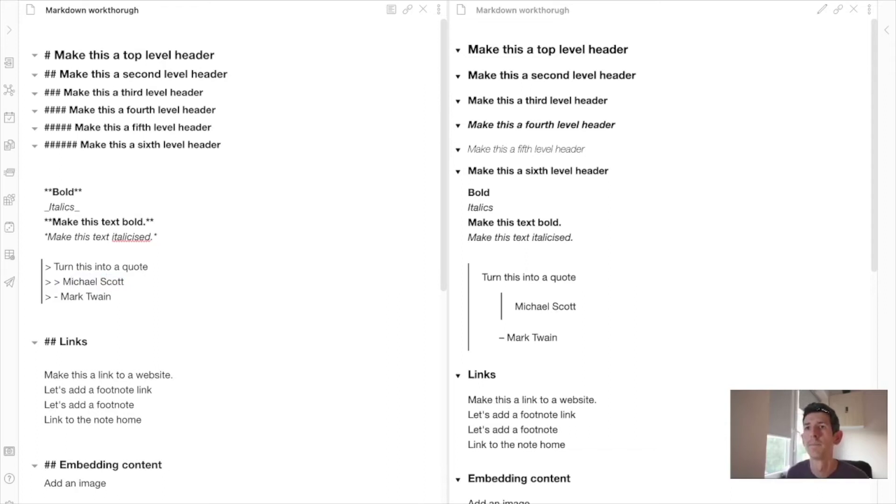
- Delete the nested quote line between the quote text and its "- Mark Twain" attribution
key("alt+Right")
key("alt+shift+Left")
key("alt+shift+Left")
key("alt+shift+Left")
key("BackSpace")
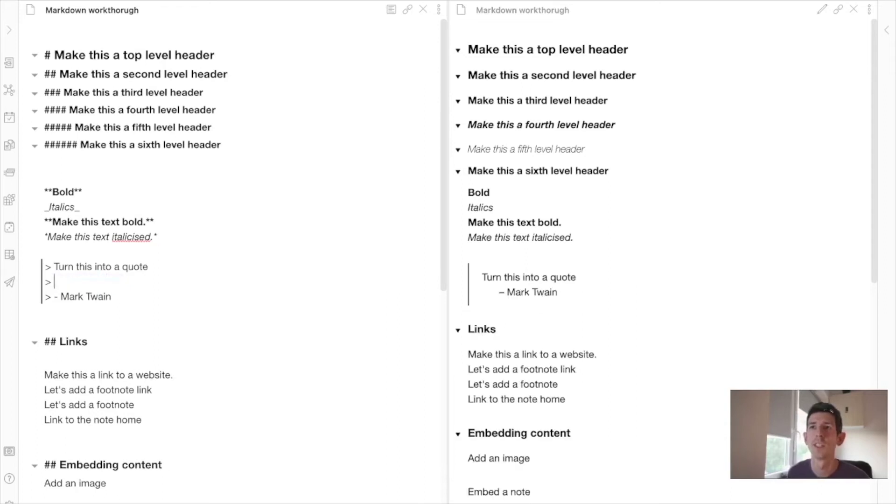
key("BackSpace")
key("BackSpace")
- Nest both the "Turn this into a quote" line and the "- Mark Twain" line one level deeper with a second >
key("alt+Left")
key("alt+Left")
key("alt+Left")
key("alt+Left")
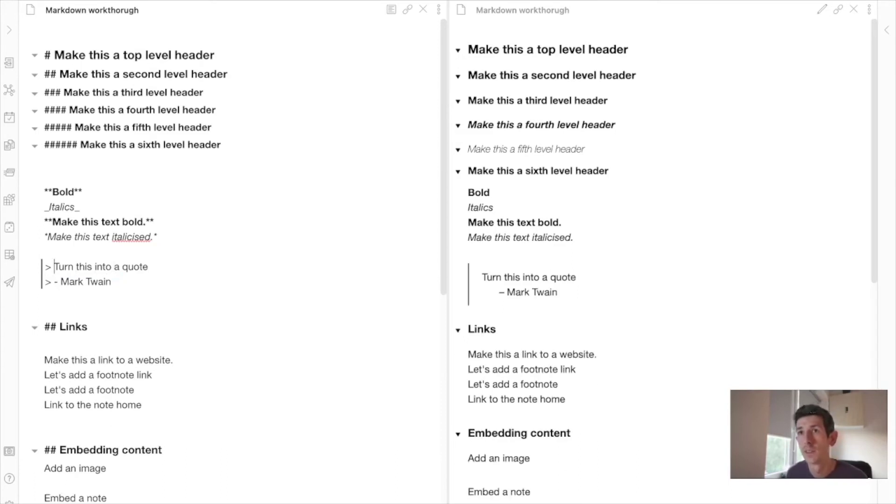
type(">")
key("Down")
key("Left")
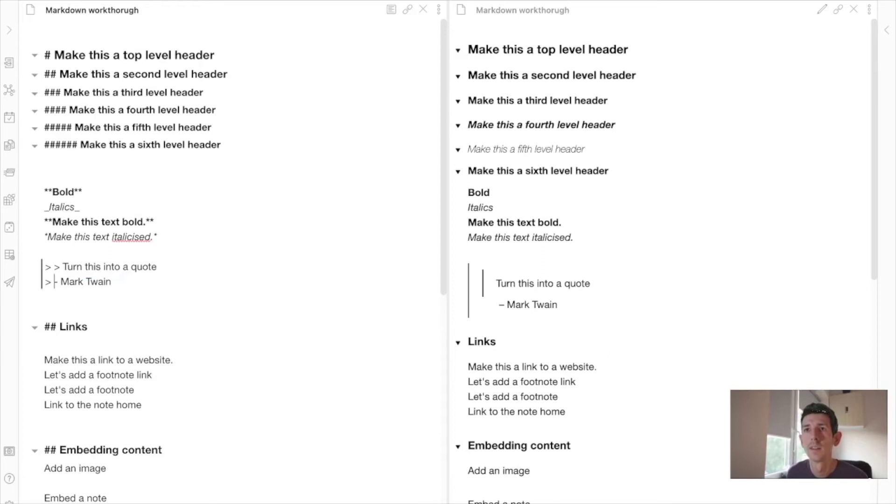
type(">")
- Add a single-level quote line reading "Michael Scott" below the nested "- Mark Twain" line
key("Right")
key("alt+Right")
key("alt+Right")
key("Return")
key("BackSpace")
key("BackSpace")
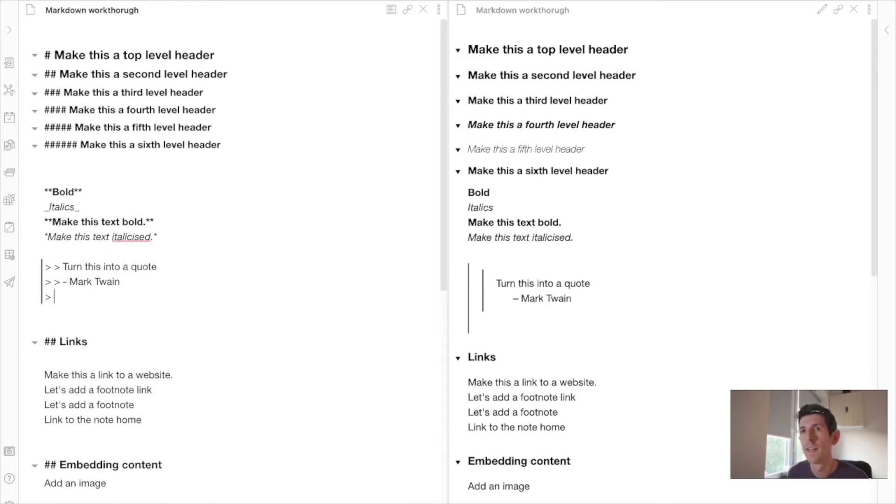
type("Michael Scott")
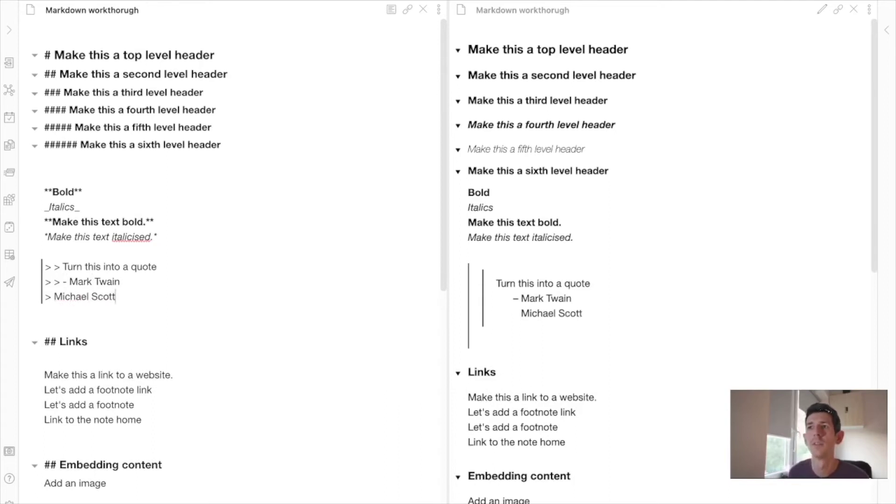
- Insert an empty single-level > line between the "- Mark Twain" and "Michael Scott" lines to separate the two quote levels
key("Left")
key("Left")
key("Left")
key("Left")
key("Left")
key("Left")
key("Left")
key("Left")
key("Left")
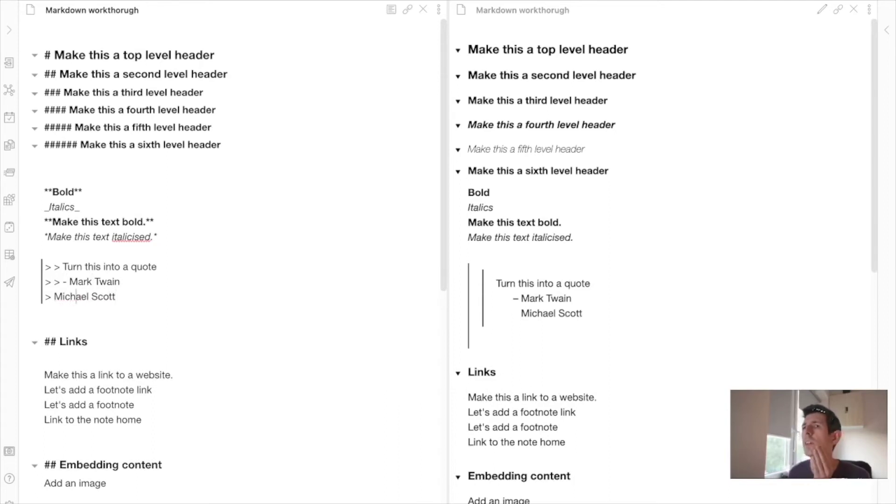
key("Up")
key("Right")
key("Right")
key("Right")
key("Right")
key("Right")
key("Right")
key("Right")
key("Right")
key("Right")
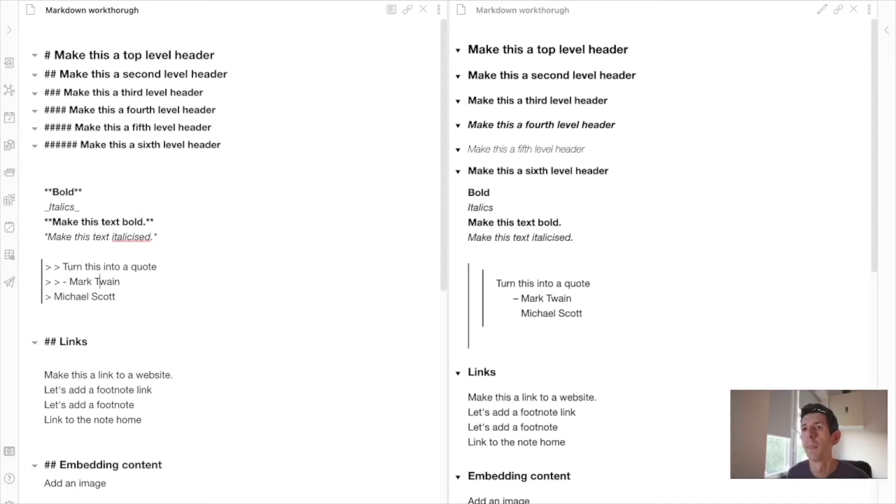
key("Right")
key("Return")
key("BackSpace")
key("BackSpace")
key("BackSpace")
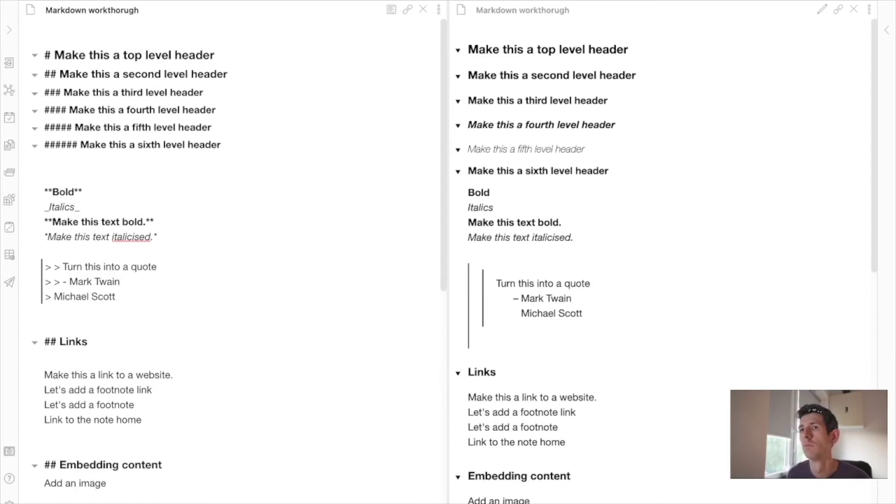
key("Down")
type(">")
key("BackSpace")
key("BackSpace")
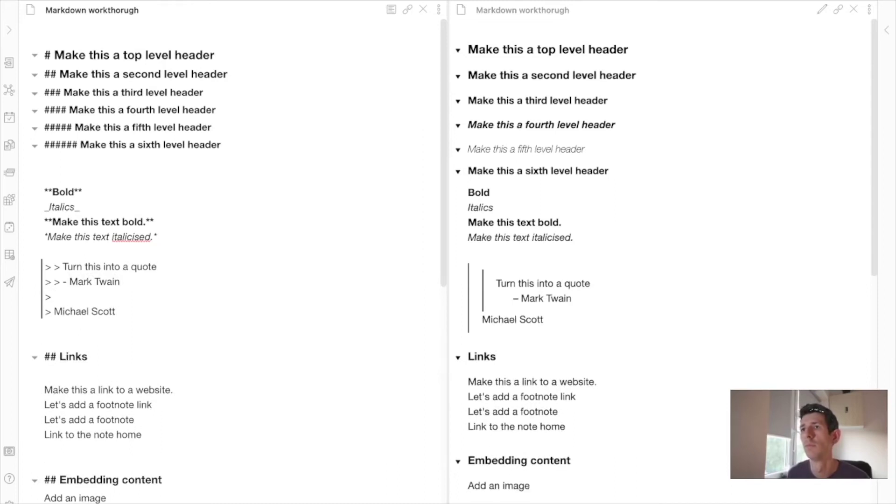
scroll(161, 289, "down", 1)
scroll(161, 289, "down", 1)
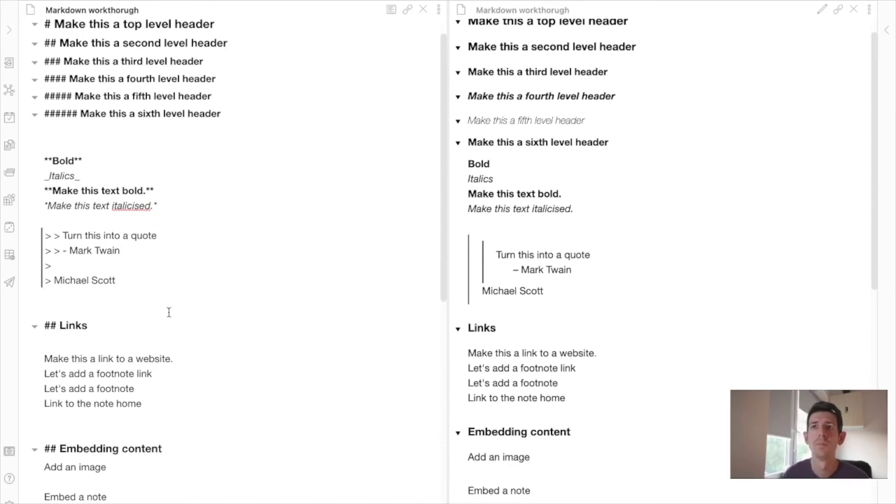
scroll(392, 301, "down", 2)
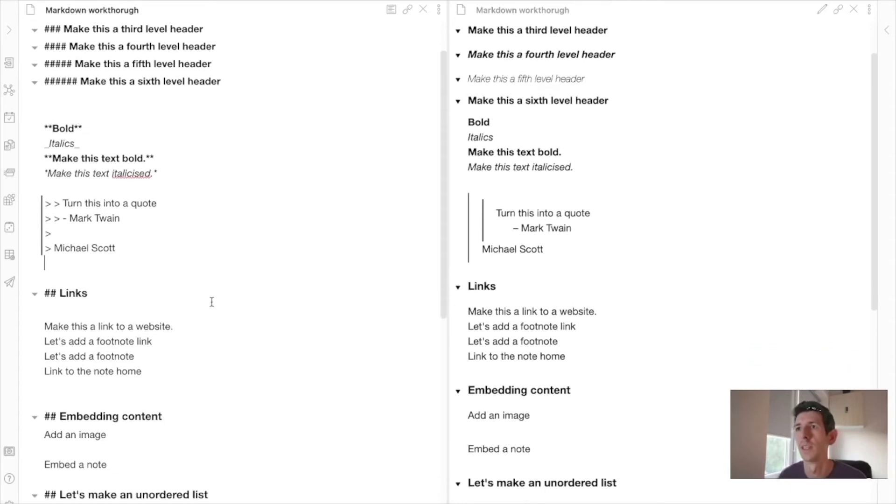
left_click(45, 329)
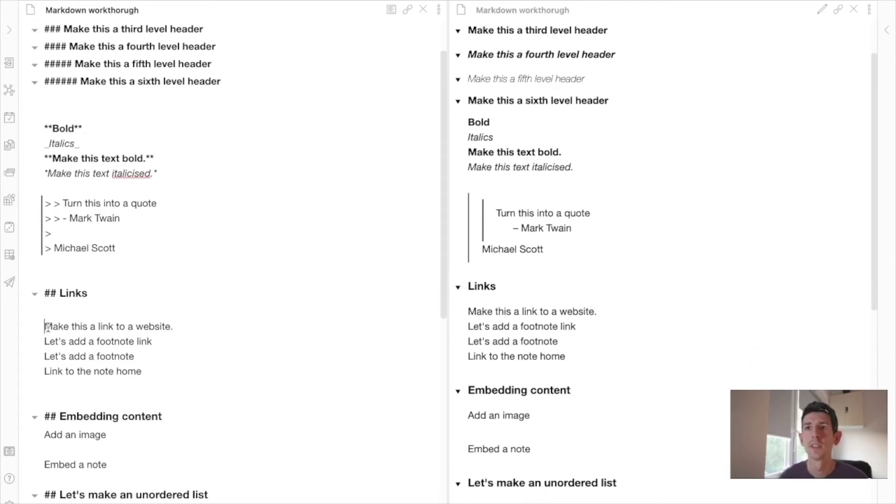
left_click(186, 324, "shift")
left_click_drag(175, 327, 43, 326)
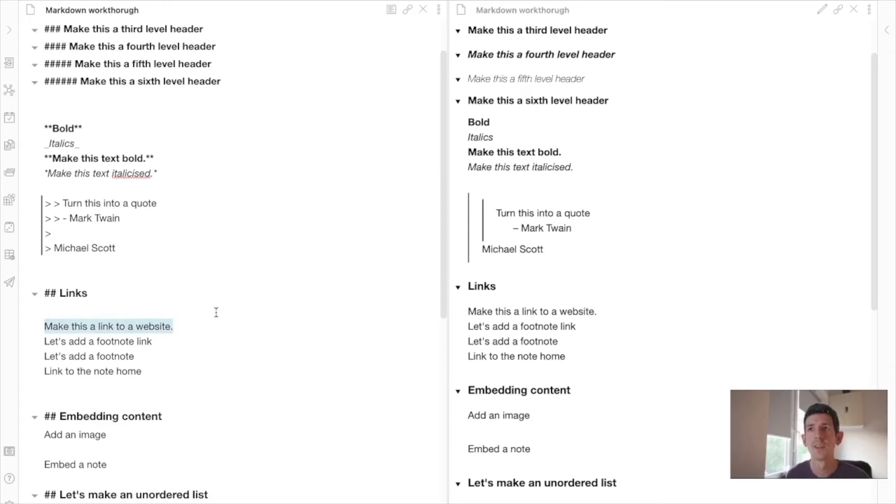
type("[")
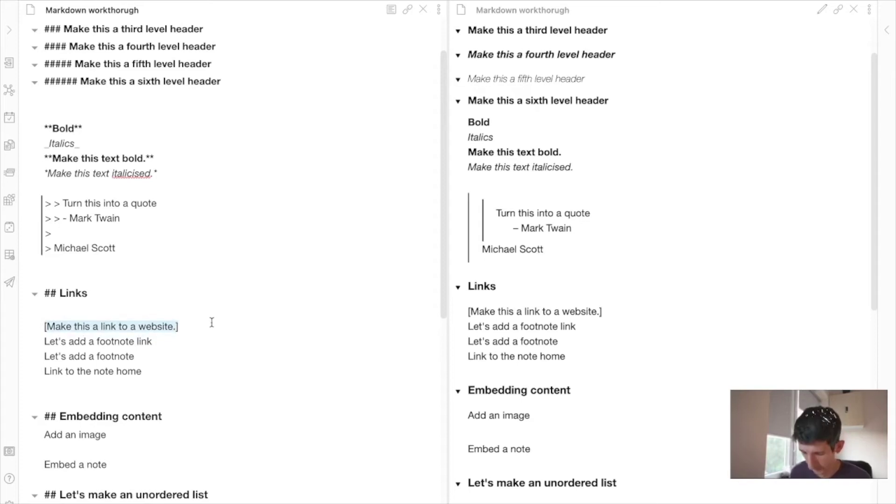
type("()")
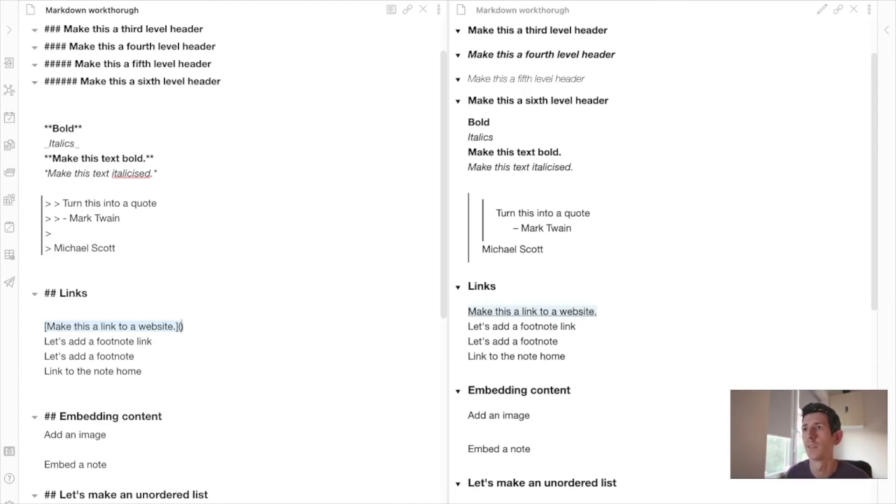
type("https://")
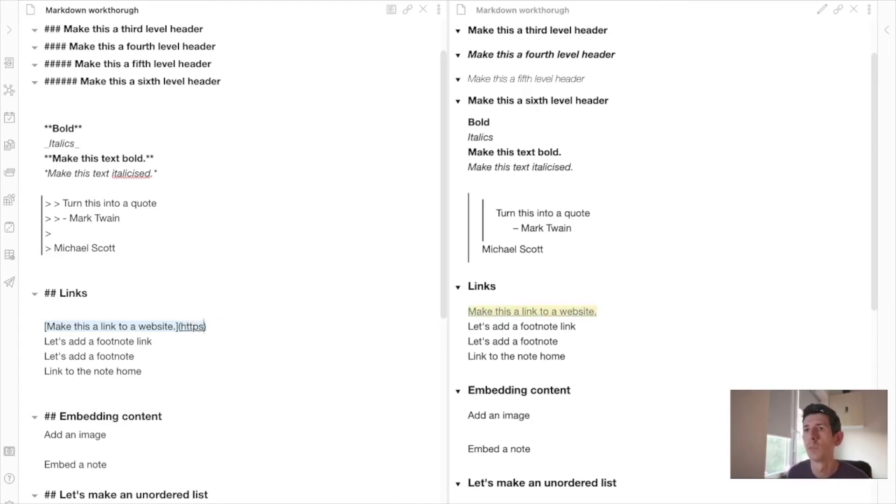
type("obsidian.md")
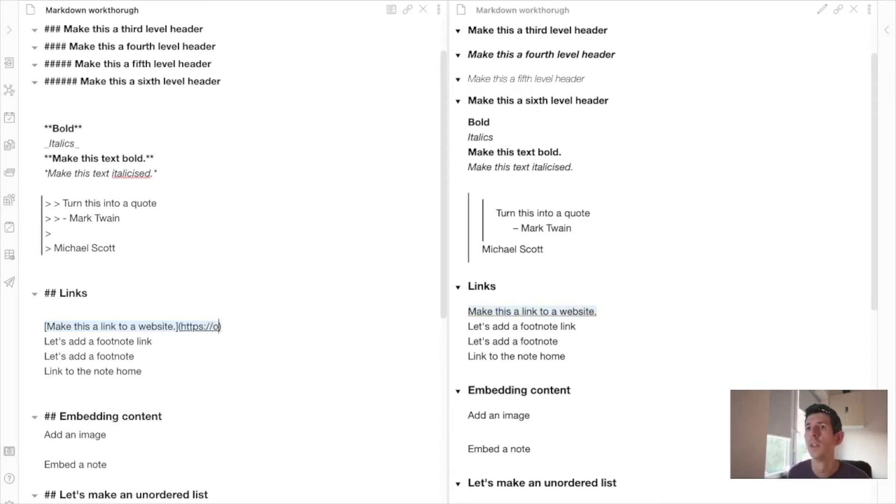
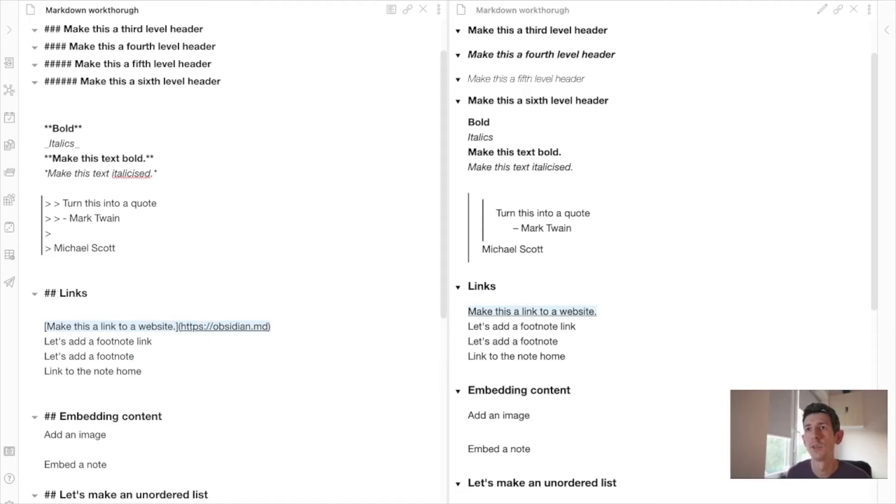
- Append the footnote marker [^1], preceded by a space, to the "Let's add a footnote" line
key("alt+shift+Left")
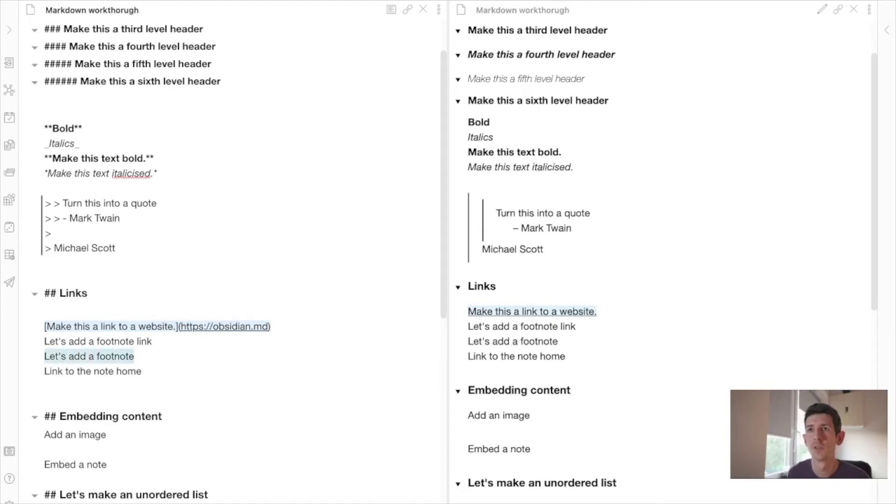
left_click(135, 356)
type("[]")
key("BackSpace")
key("shift+Down")
type("^")
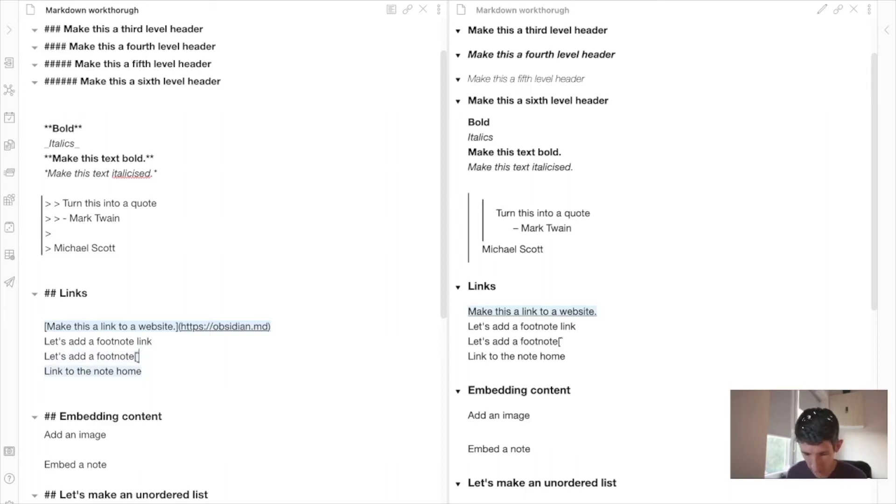
type("1]")
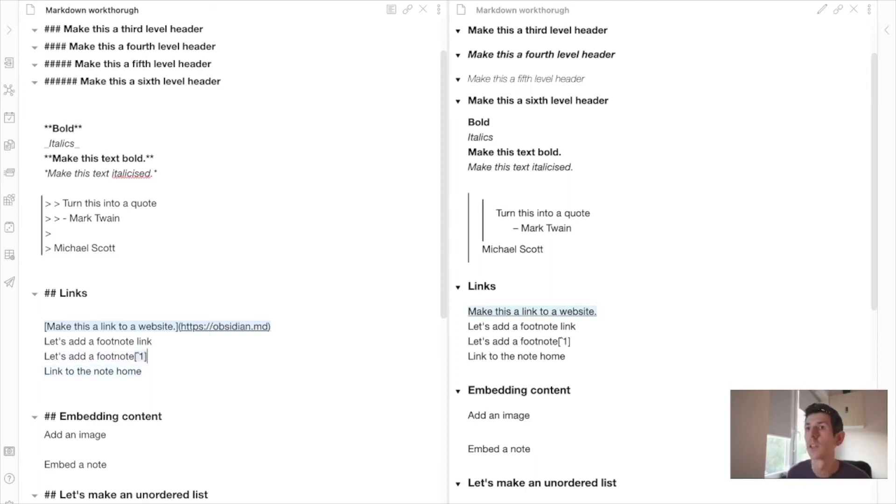
key("Up")
key("Left")
key("Left")
key("Left")
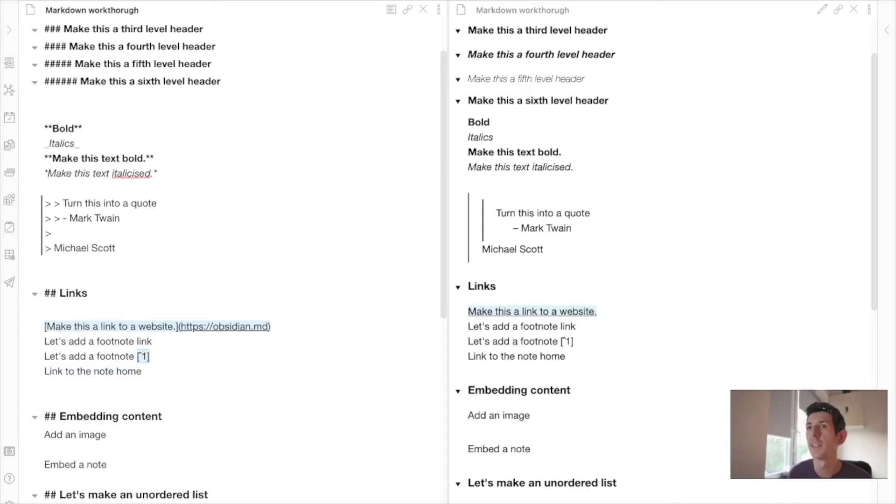
- Start a [^1]: footnote definition below the "let's make a table" heading, using a plain caret character
scroll(233, 252, "down", 10)
left_click(47, 302)
type("[^1]:")
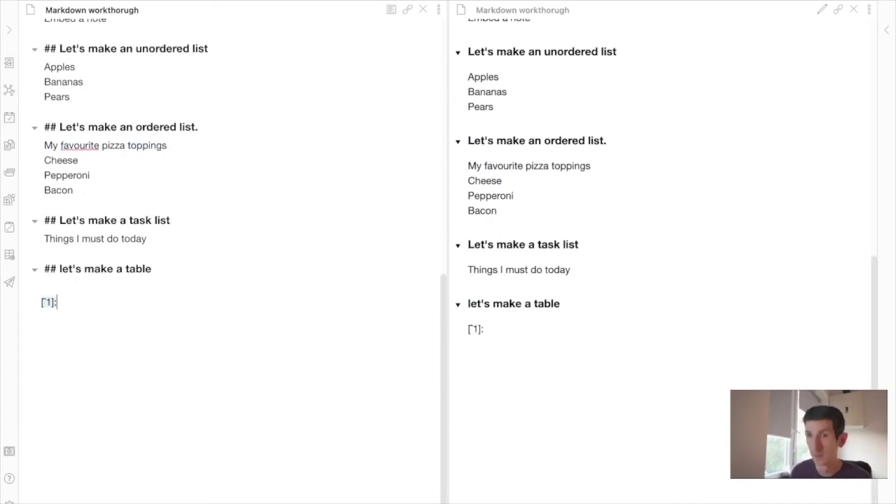
left_click(47, 302)
key("BackSpace")
type("^")
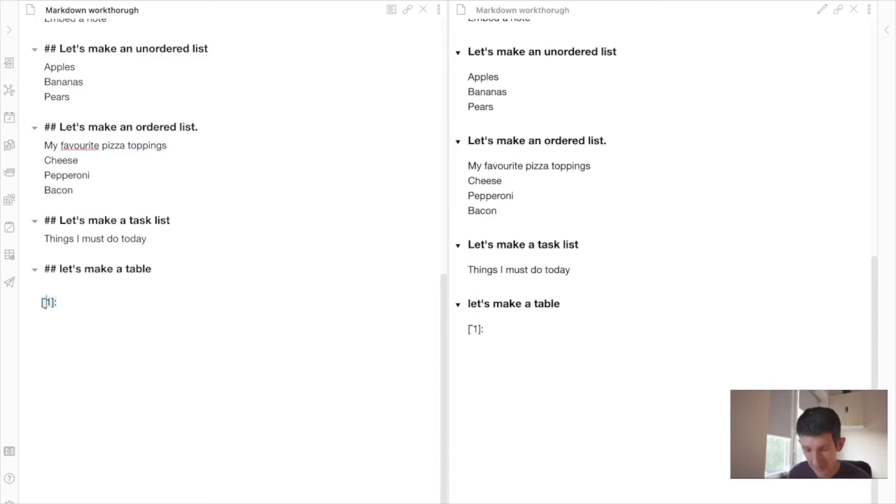
- Replace the caret in the marker on the "Let's add a footnote" line with a plain ^ character
scroll(274, 304, "up", 5)
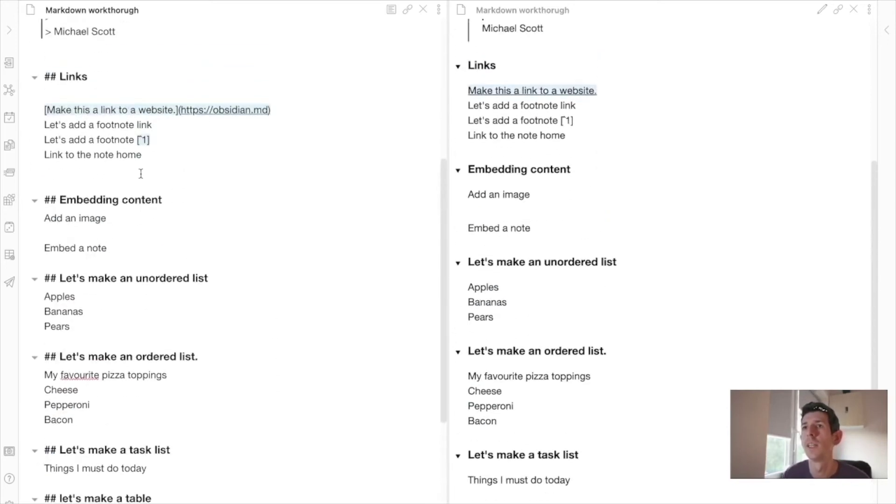
left_click(143, 139)
key("BackSpace")
type("^")
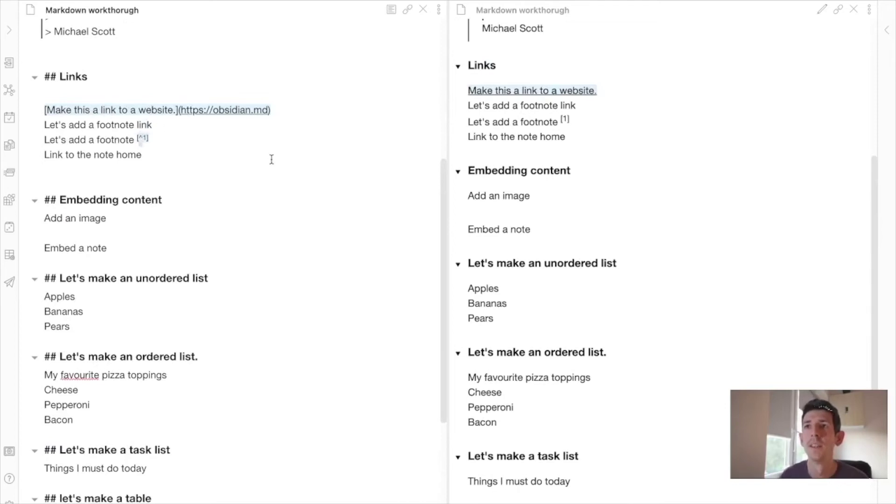
- Enter "this is a footnote" as the text of the [^1]: definition at the end of the note
scroll(270, 156, "down", 5)
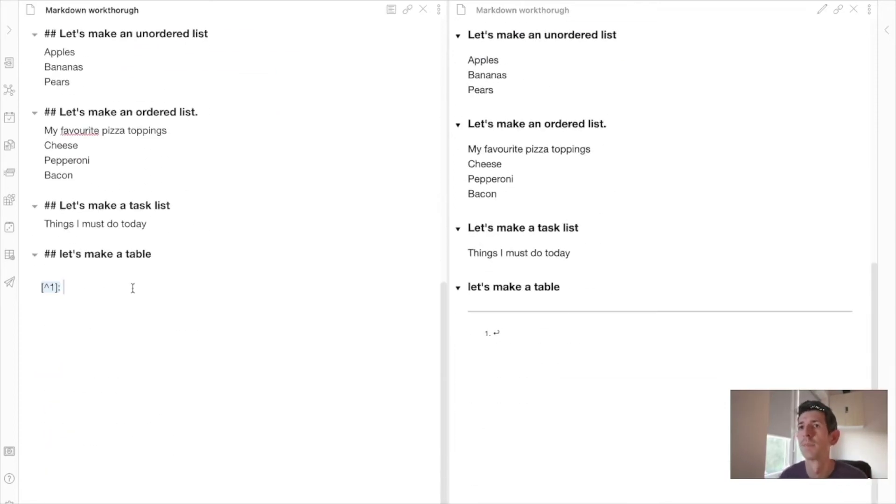
type("this is afoot")
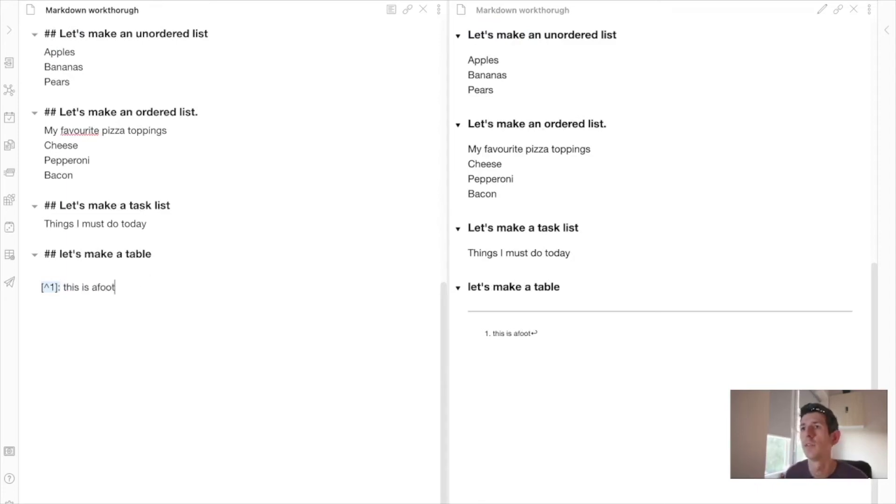
type("note")
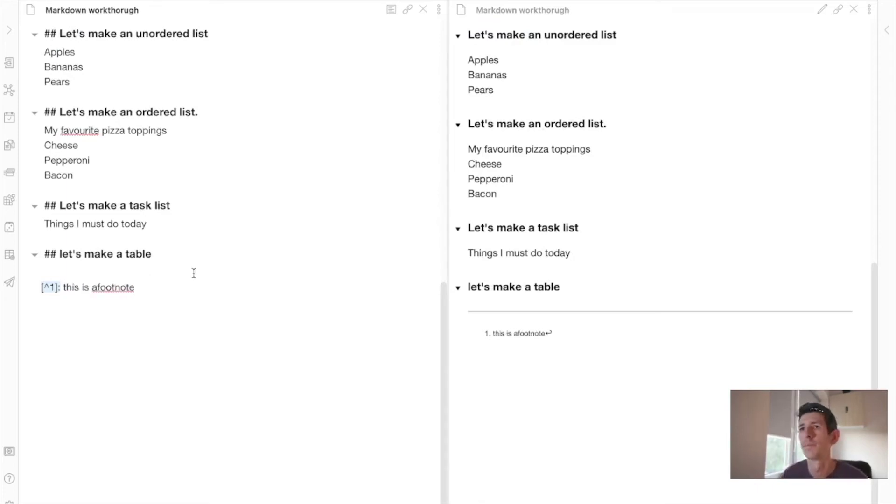
- Turn the "Let's add a footnote link" line into a reference-style link with the reference [1]
scroll(200, 280, "up", 20)
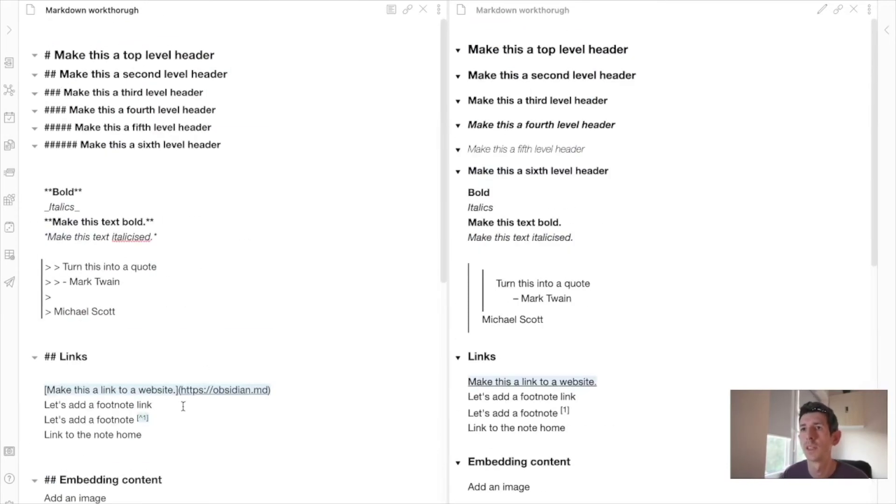
scroll(156, 405, "down", 5)
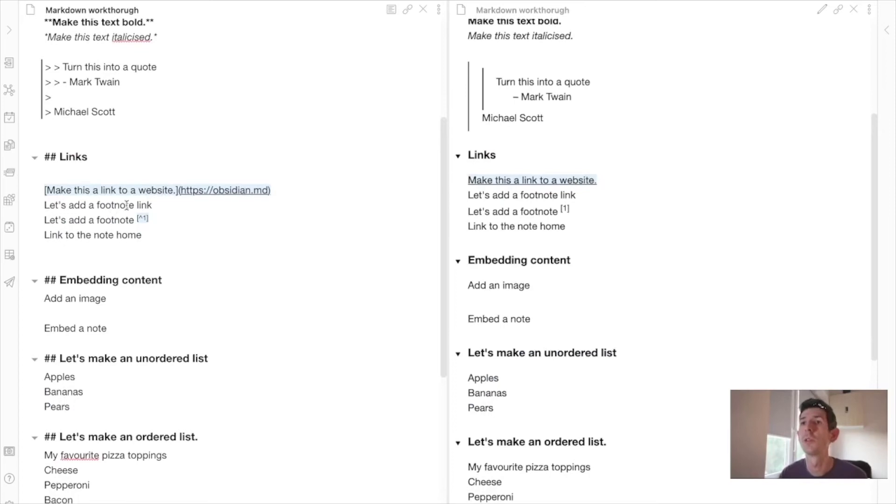
left_click(153, 206, "shift")
type("[")
key("Right")
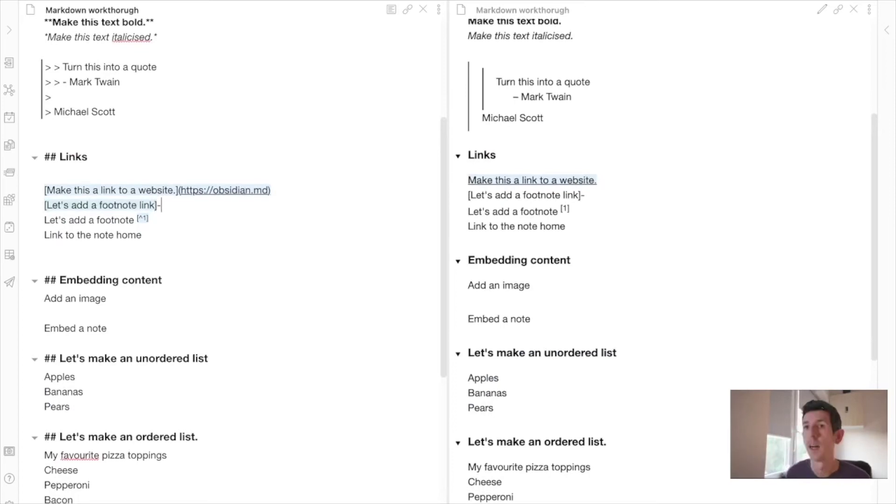
type("[")
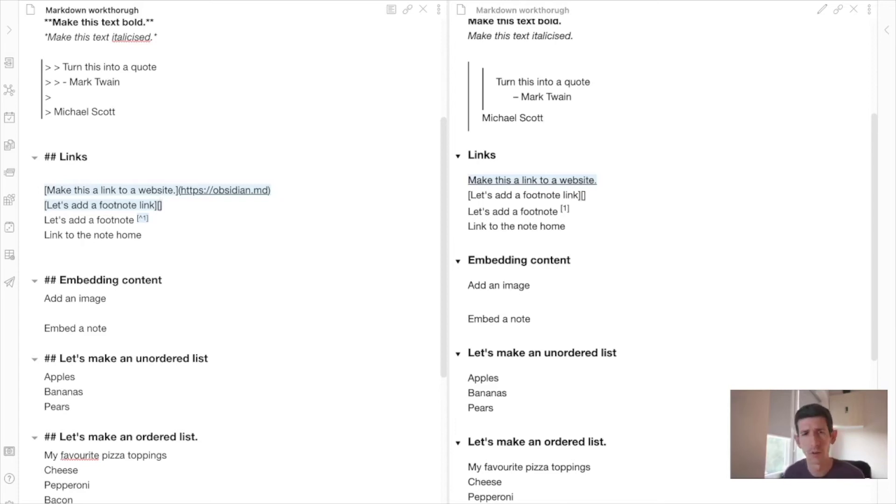
type("1")
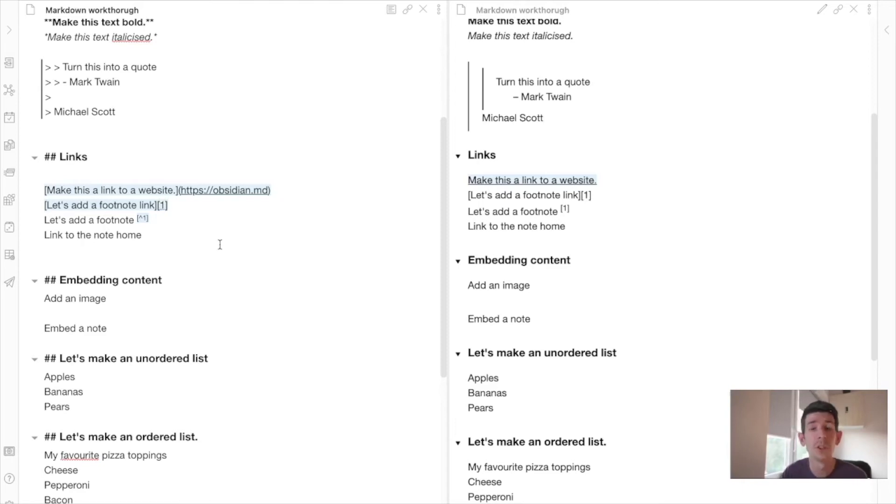
scroll(219, 245, "down", 10)
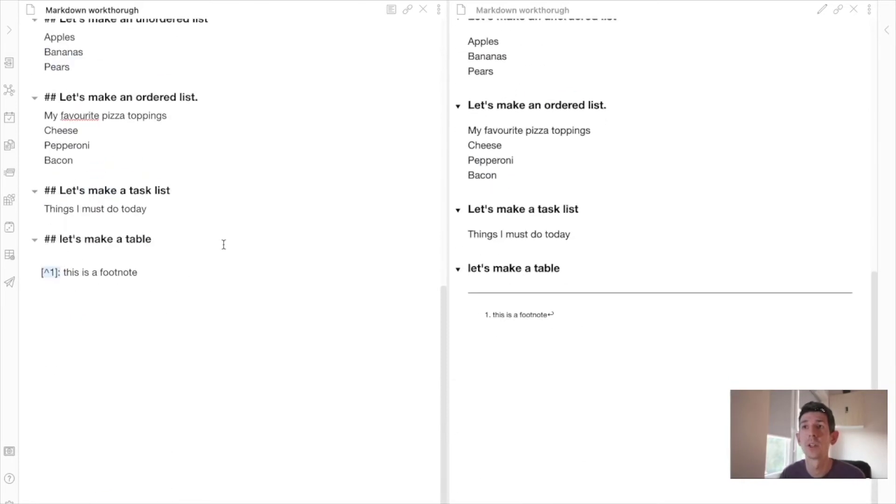
left_click(128, 294)
type("[1]: ")
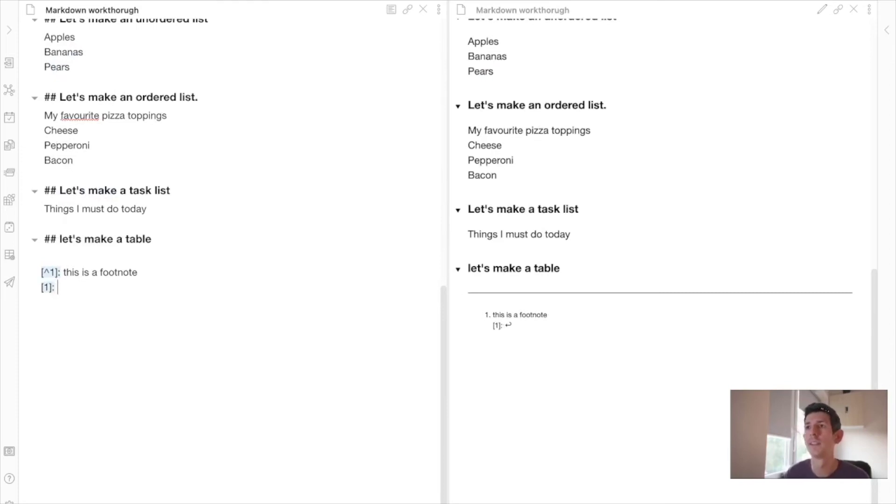
type("https")
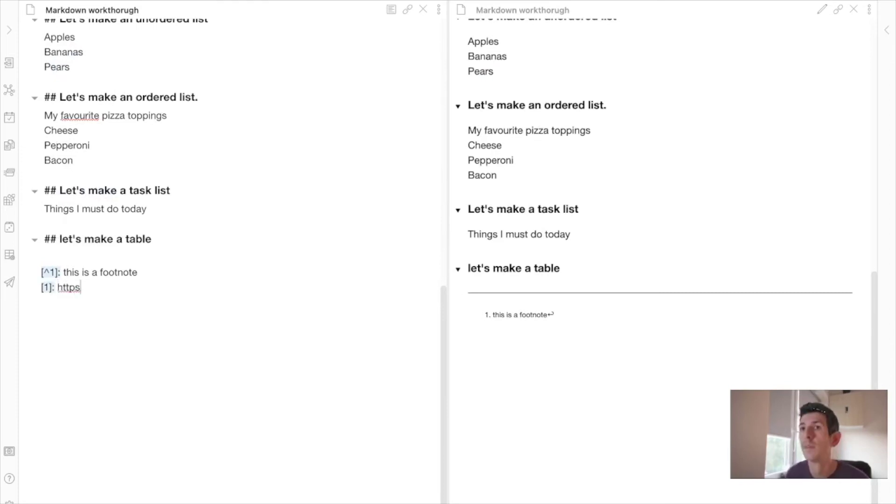
type("://")
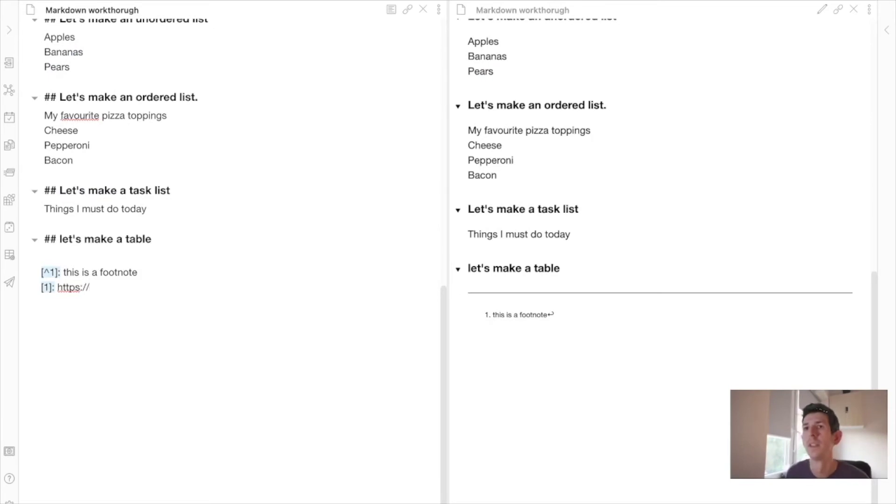
type("cjw")
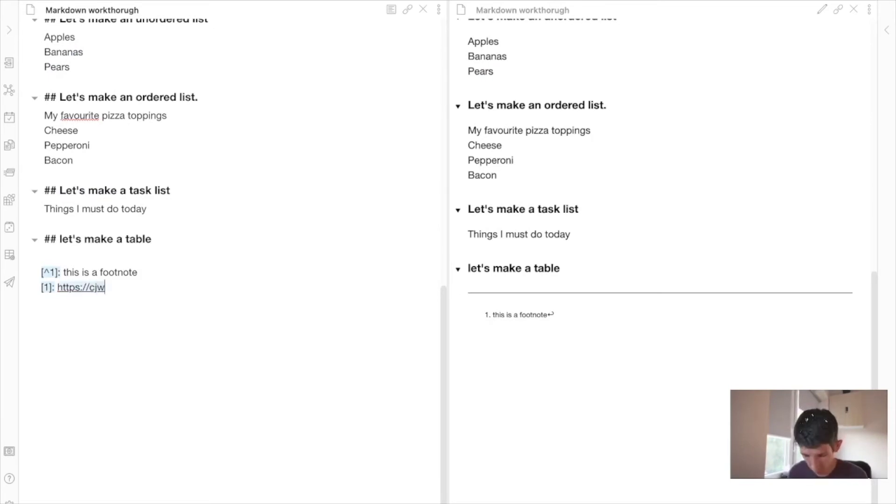
type("ilson.co.uk")
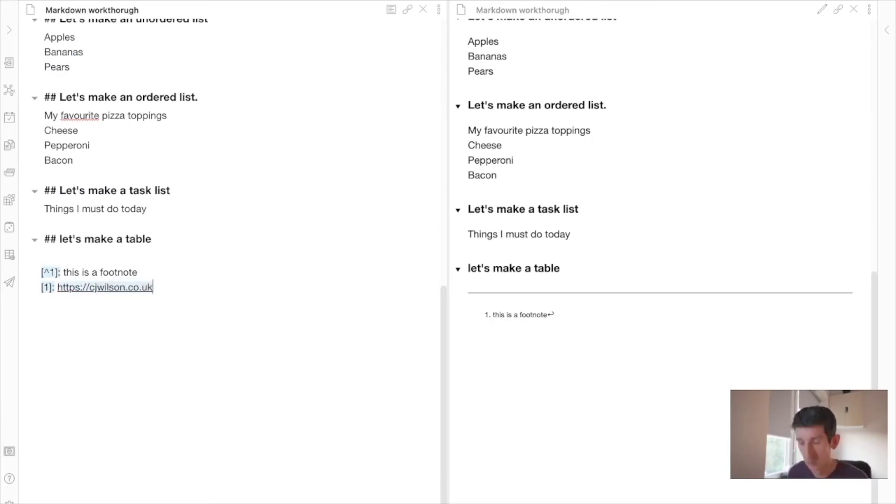
- Test the "Let's add a footnote link" link in the preview, and return to the note from the browser
scroll(123, 332, "up", 15)
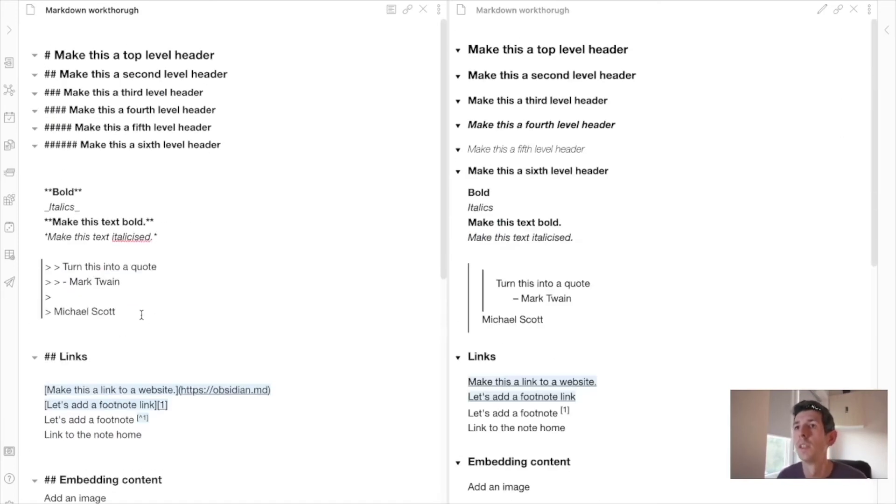
left_click(518, 398)
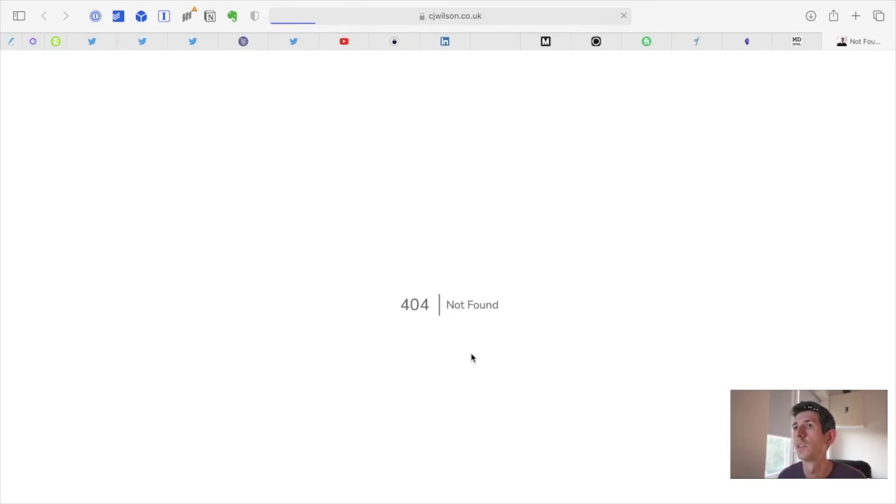
key("super+Tab")
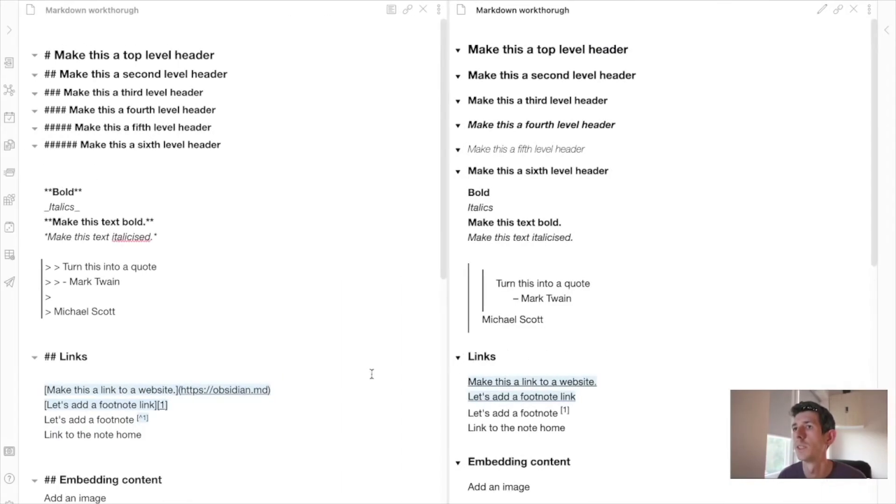
scroll(326, 378, "down", 15)
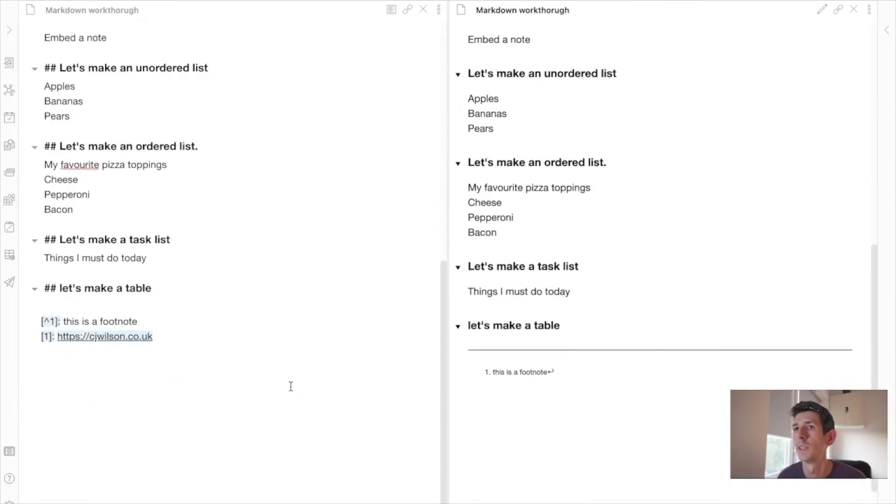
left_click(87, 336)
type("www.")
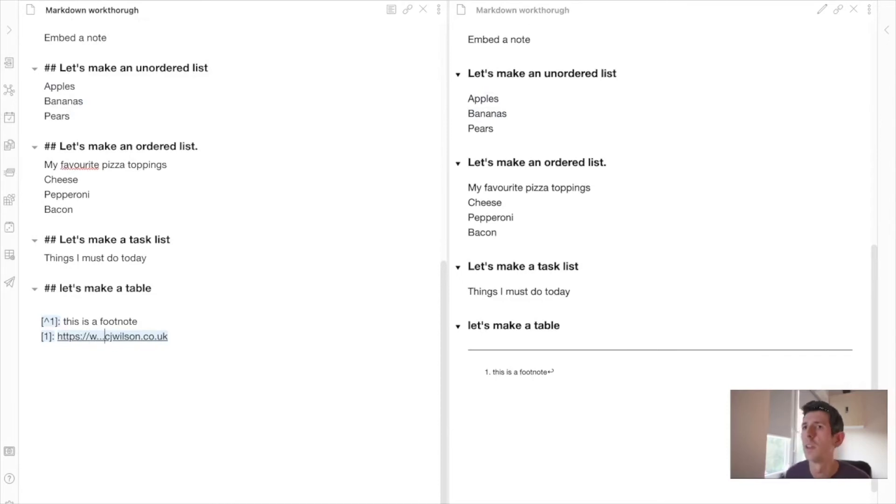
type("w.")
- Add an internal link to the 000 Home MOC note, using its Home alias, after "Link to the note home"
scroll(266, 316, "up", 7)
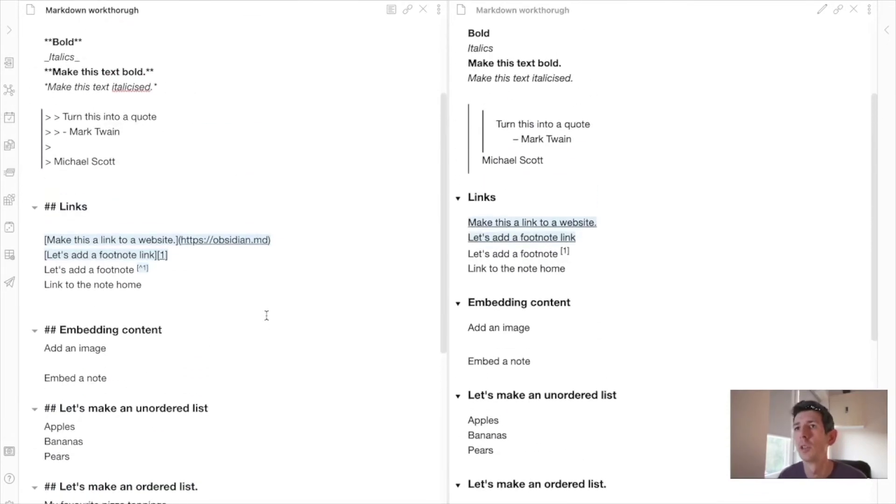
left_click(158, 291)
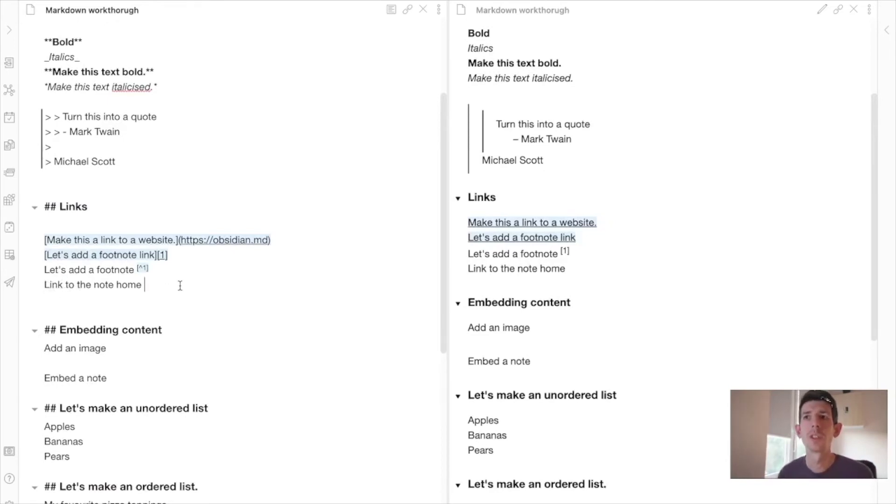
type("[[🗺️ 000 ")
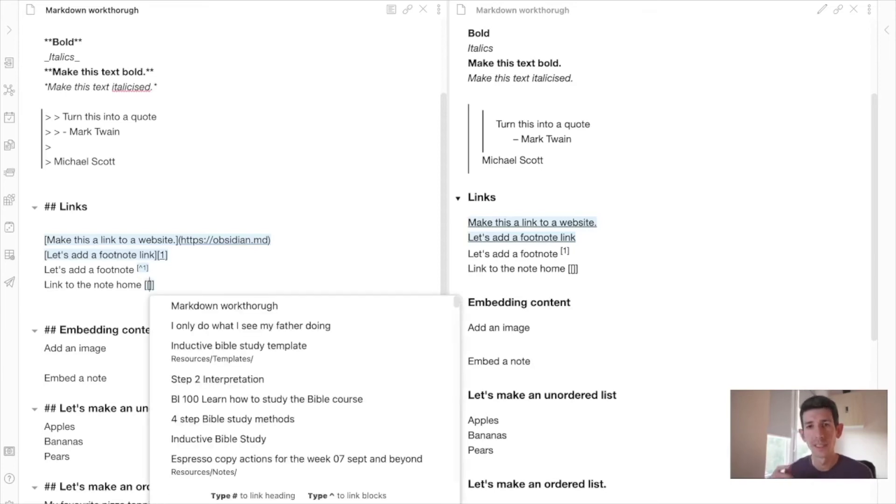
type("Home")
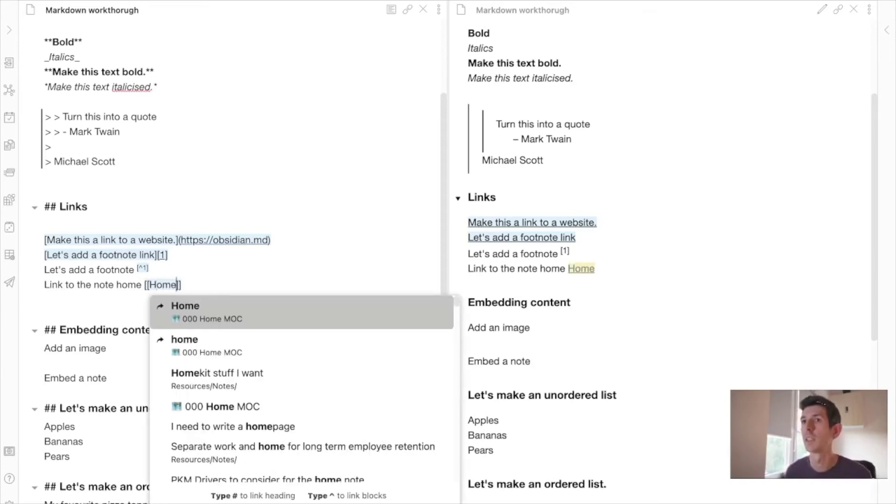
key("Return")
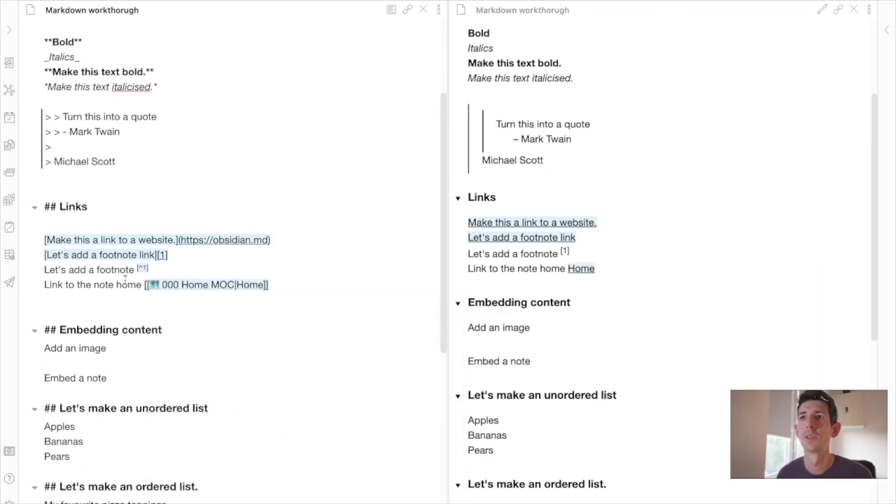
- Move the text "Link to the note home" inside the link as its display text, replacing Home, and remove the leading space
mouse_move(581, 273)
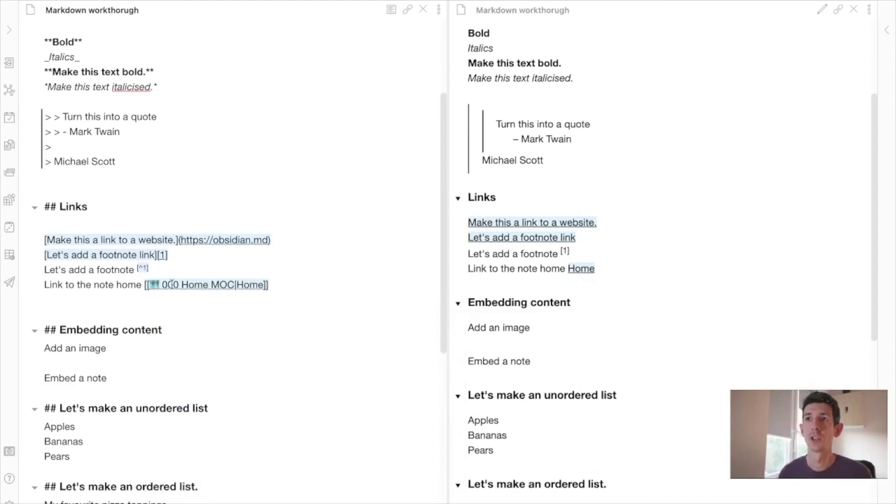
left_click_drag(139, 286, 45, 285)
key("super+c")
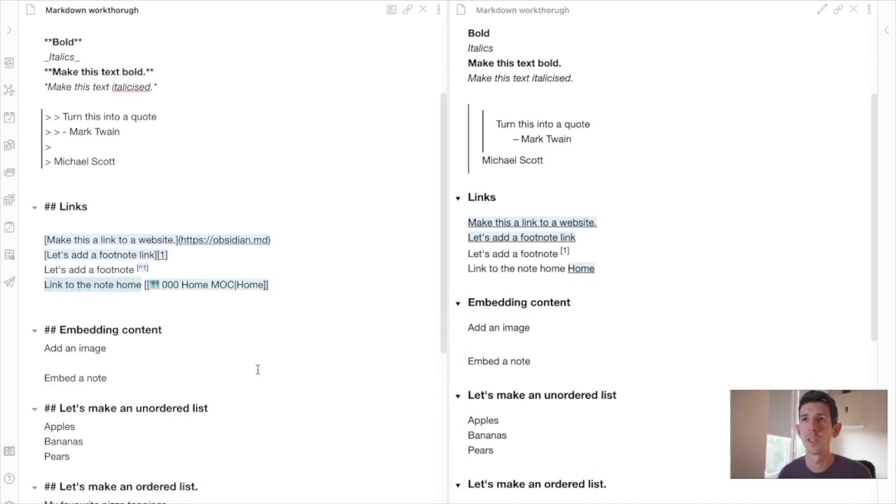
key("BackSpace")
key("shift+alt+Right")
key("super+v")
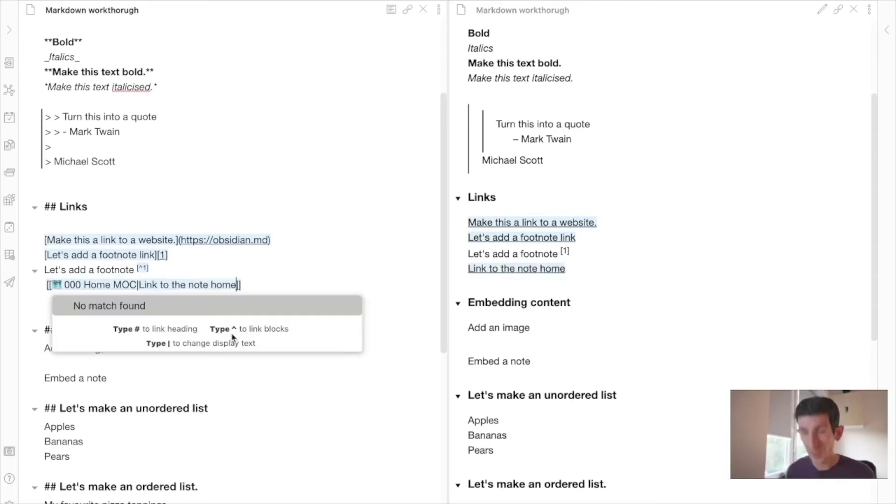
left_click(49, 280)
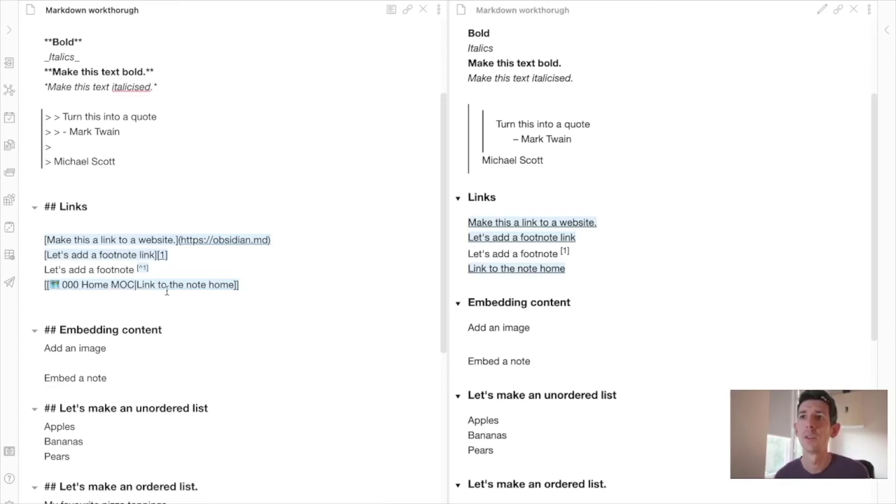
- Remove the display text and pipe from the 000 Home MOC link and check the link's preview
left_click(292, 283)
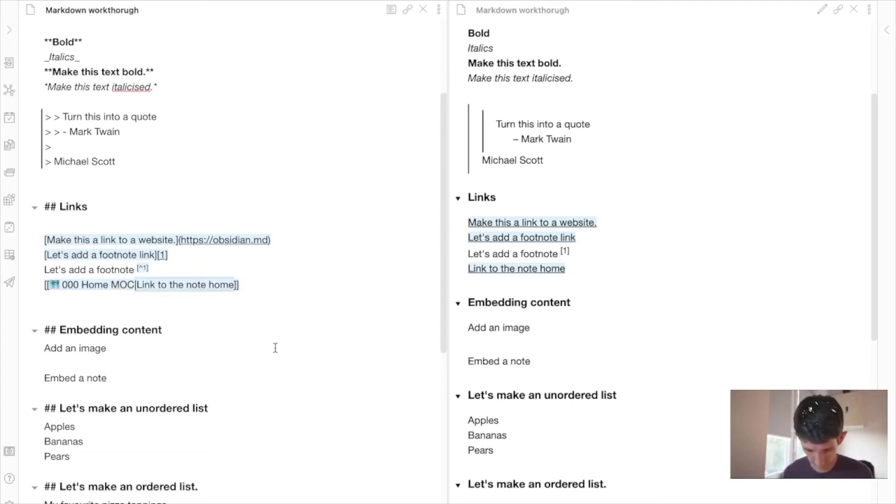
key("BackSpace")
left_click(297, 265)
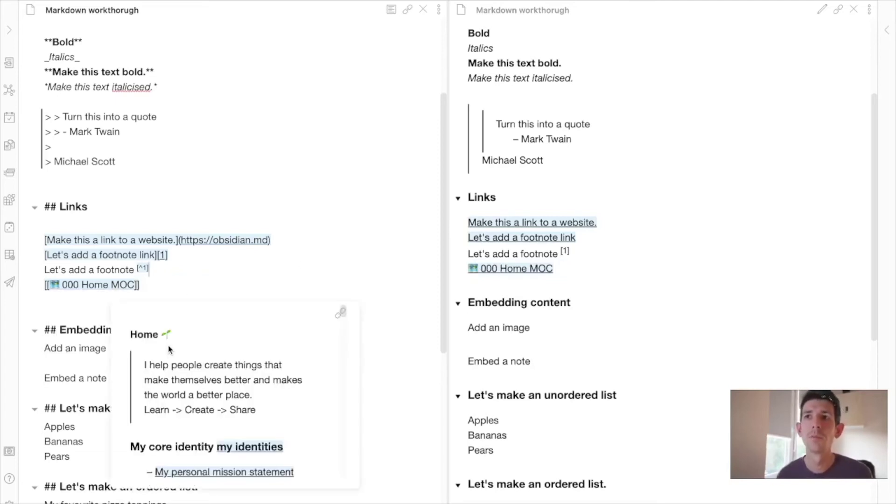
mouse_move(511, 273)
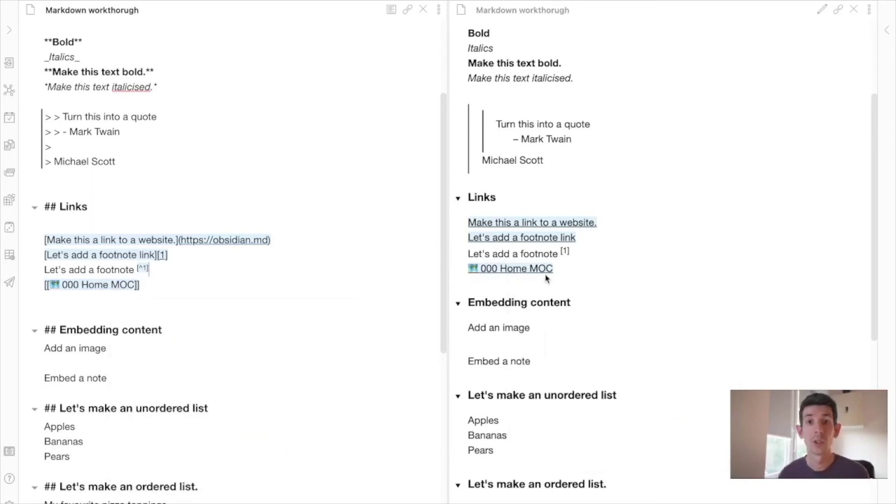
- Give the 000 Home MOC link the display text "Link to the note home" after a single pipe without spaces
left_click(163, 284)
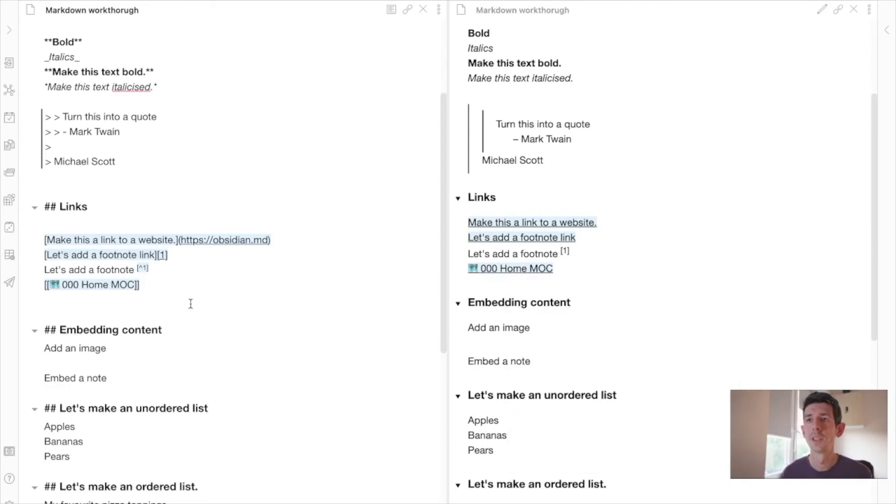
key("Left")
key("Left")
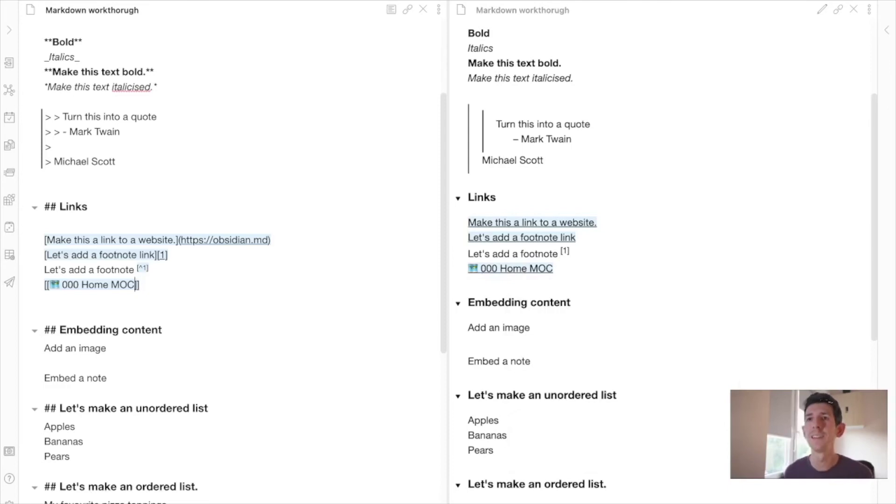
type("|")
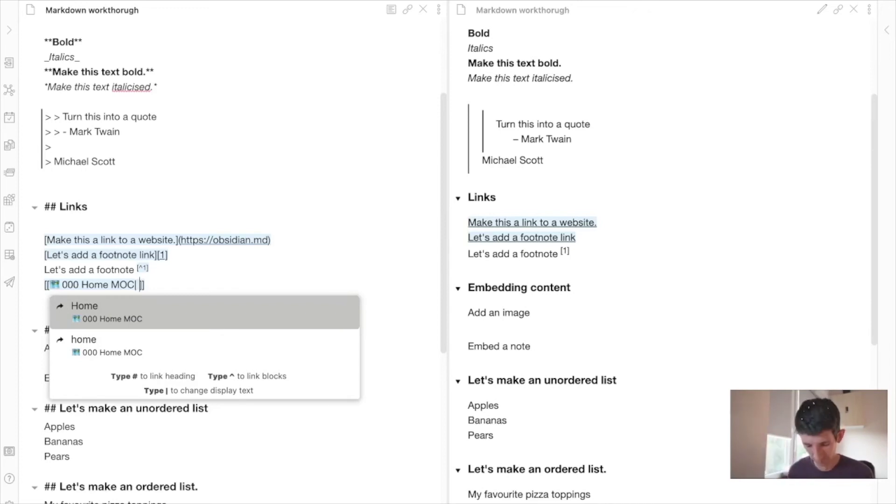
type("|Link to the note home")
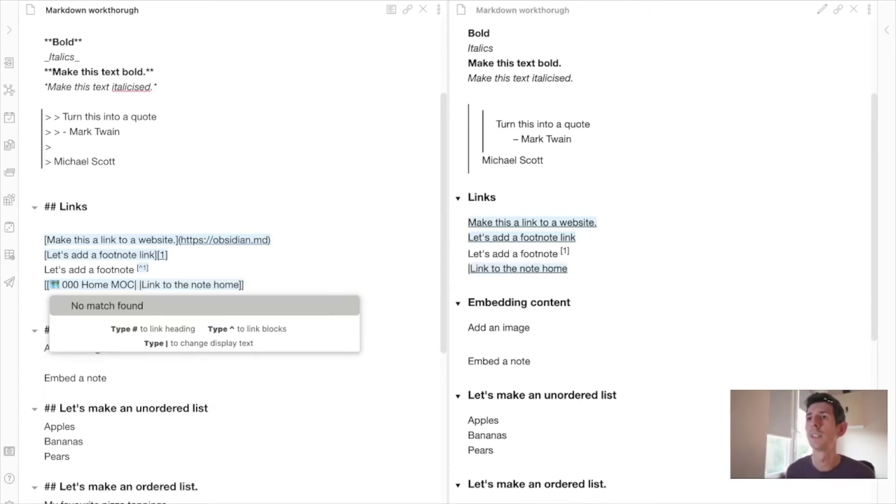
left_click(163, 284)
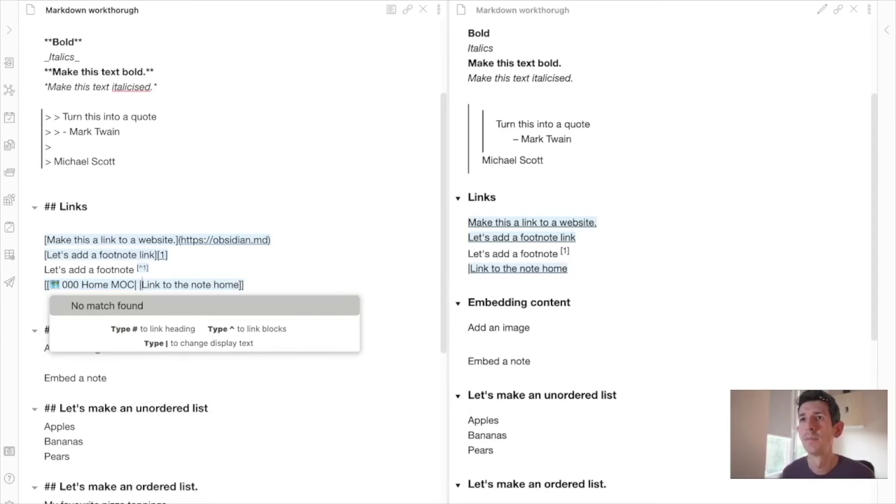
key("BackSpace")
key("BackSpace")
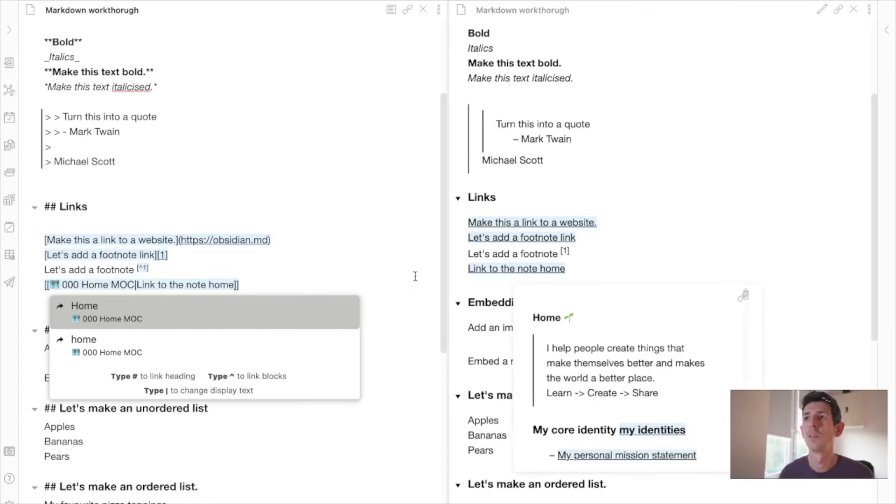
left_click(380, 283)
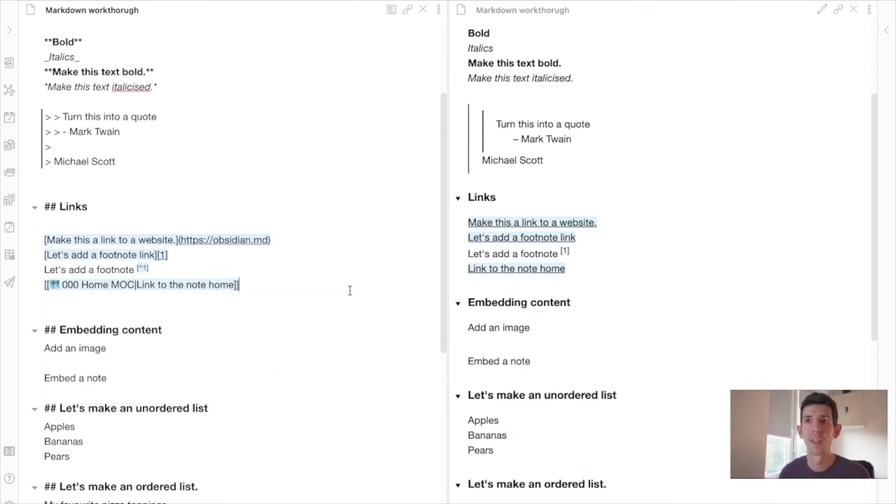
- Embed the author's portrait JPG from Resources/Images on the line below "Add an image" and view it in the preview
scroll(350, 290, "down", 2)
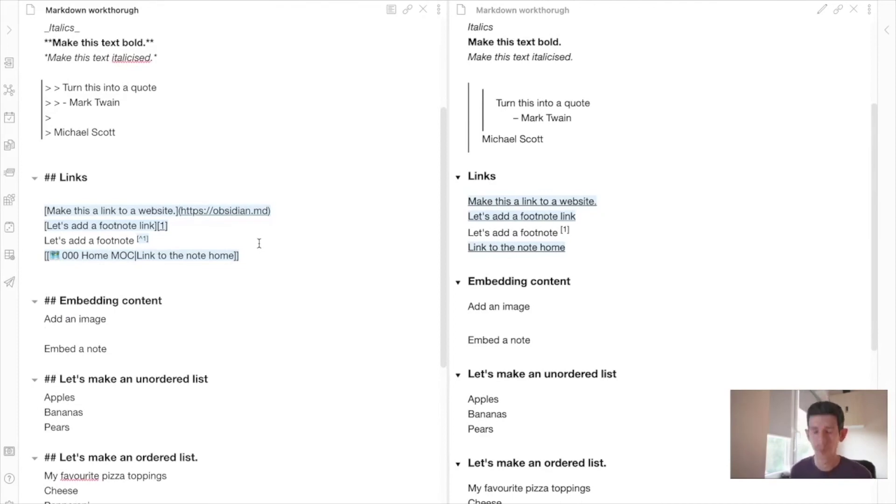
type("!")
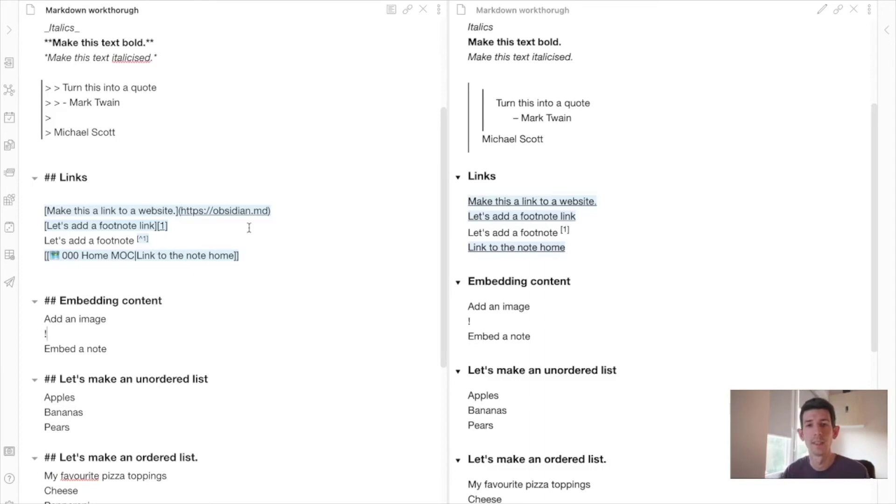
left_click(41, 254)
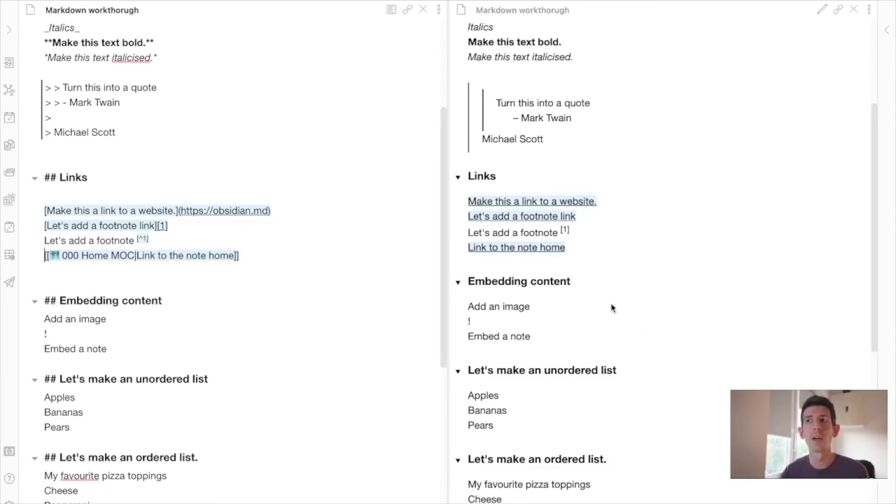
left_click(92, 335)
type("[[")
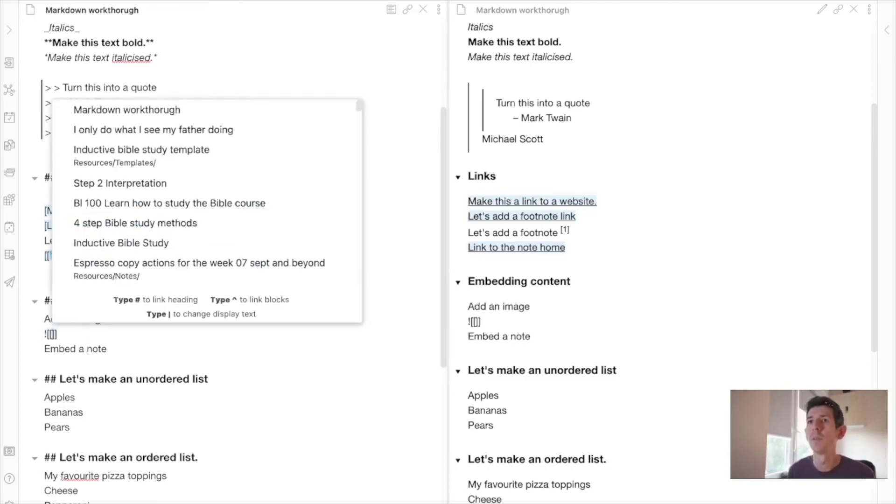
type("chris")
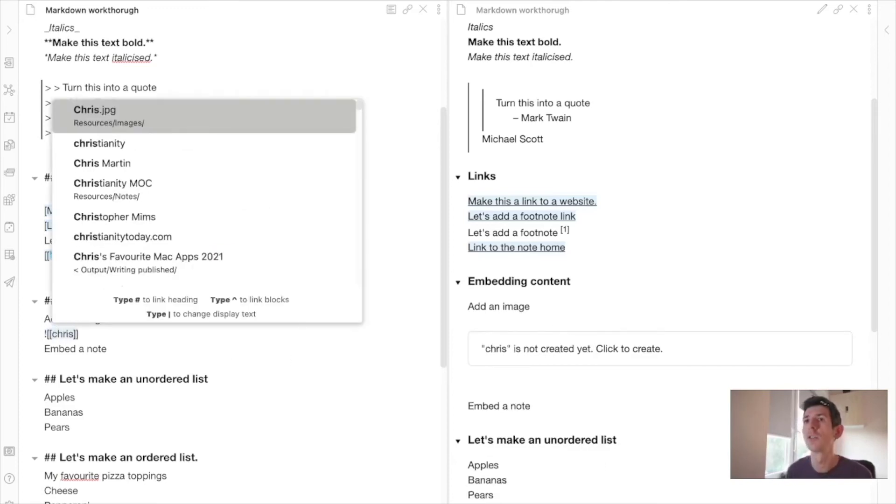
key("Return")
scroll(314, 328, "down", 3)
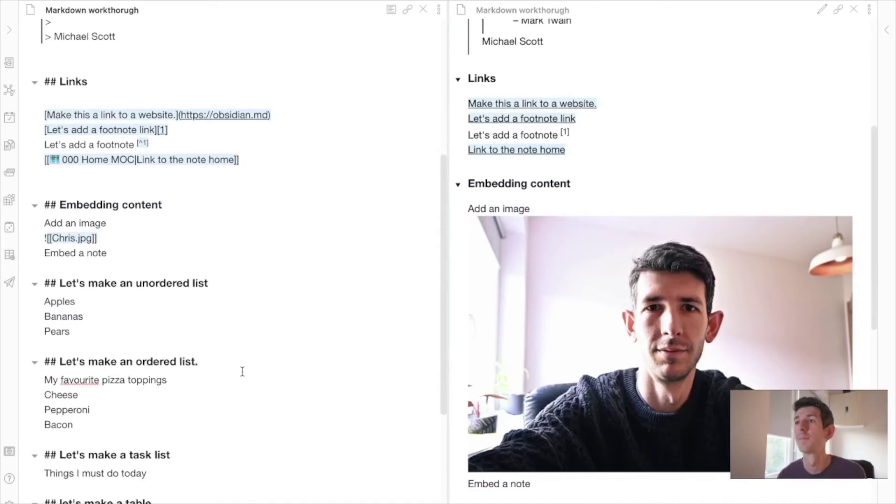
- Embed the note "My personal mission statement" on a new line below "Embed a note" and view it in the preview
scroll(138, 294, "down", 2)
left_click(113, 192)
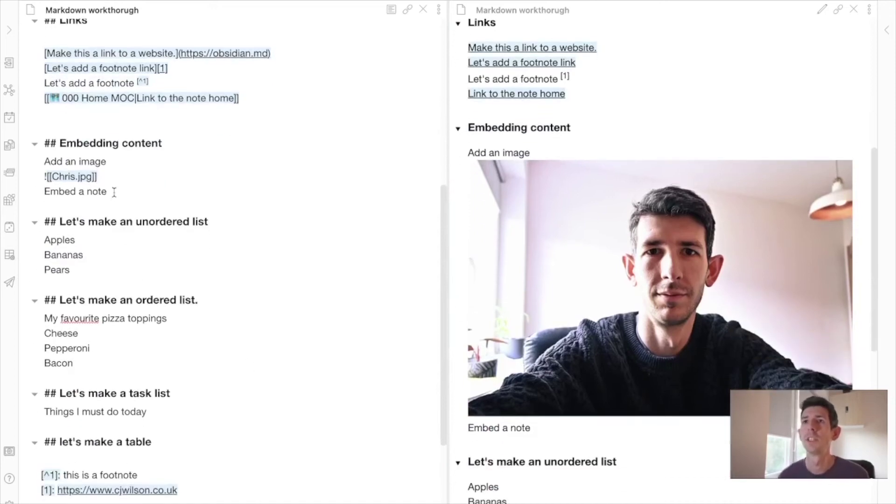
key("Return")
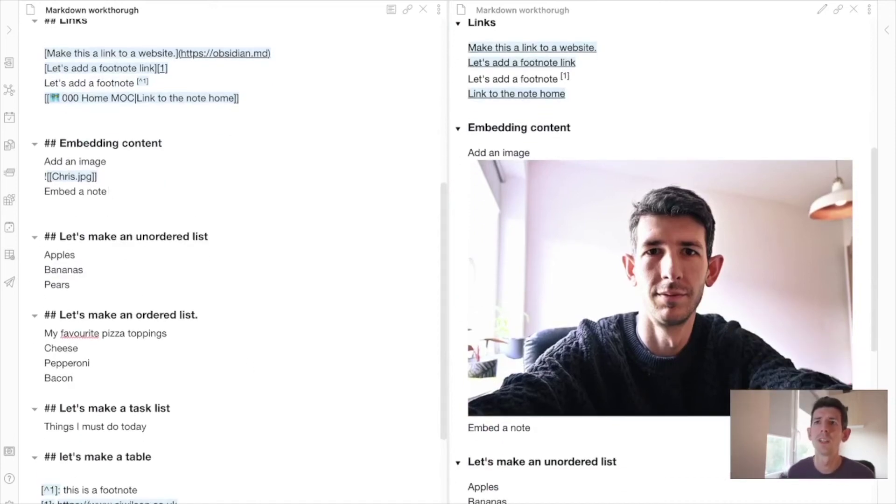
type("![[")
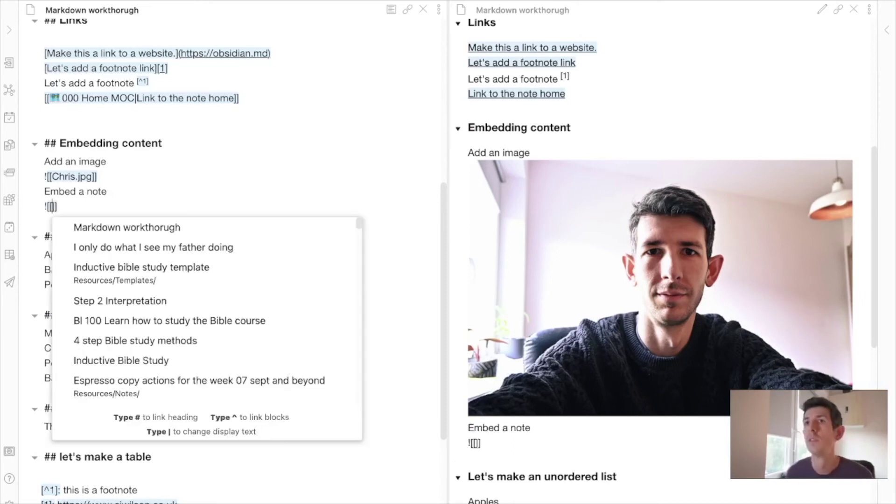
type("my")
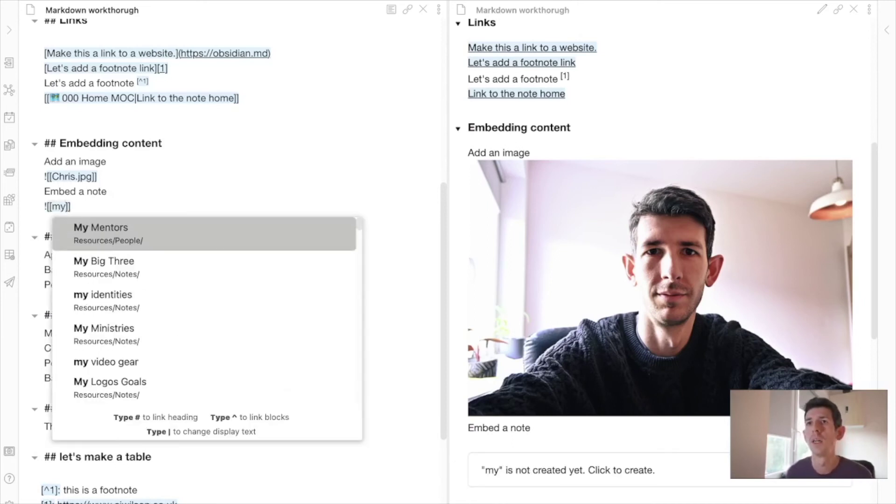
type("mi")
key("BackSpace")
key("BackSpace")
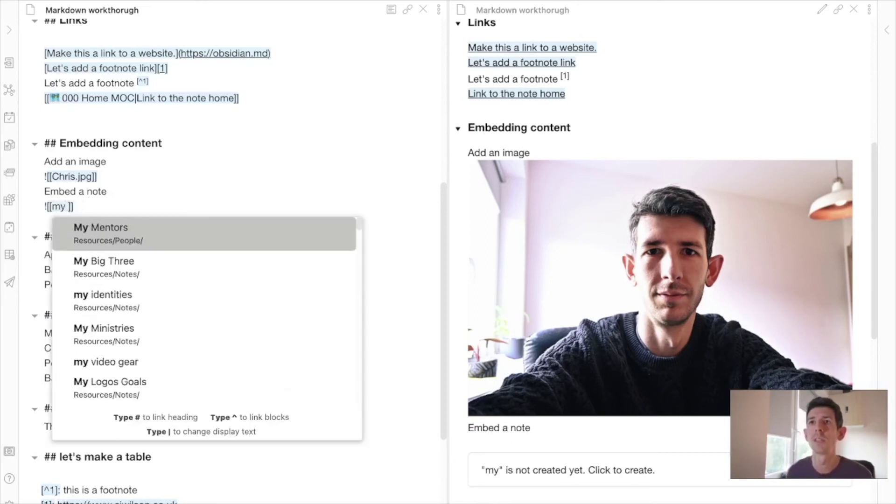
type("mission")
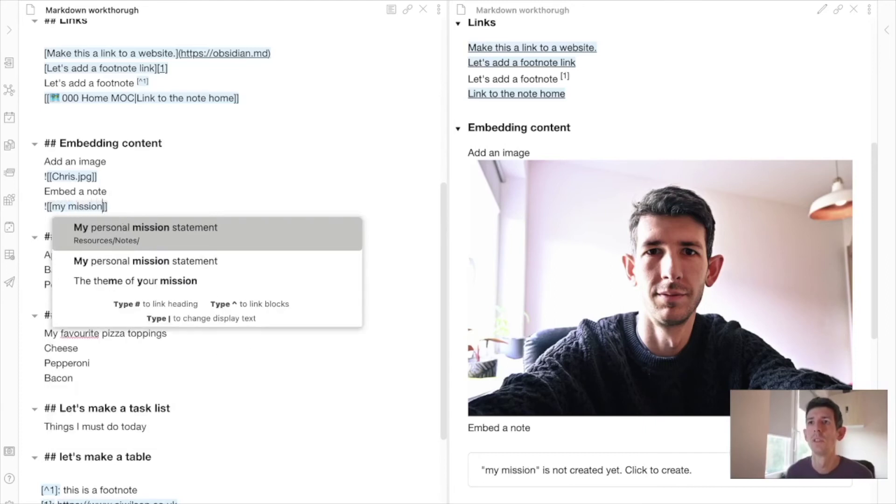
key("Return")
scroll(601, 331, "down", 3)
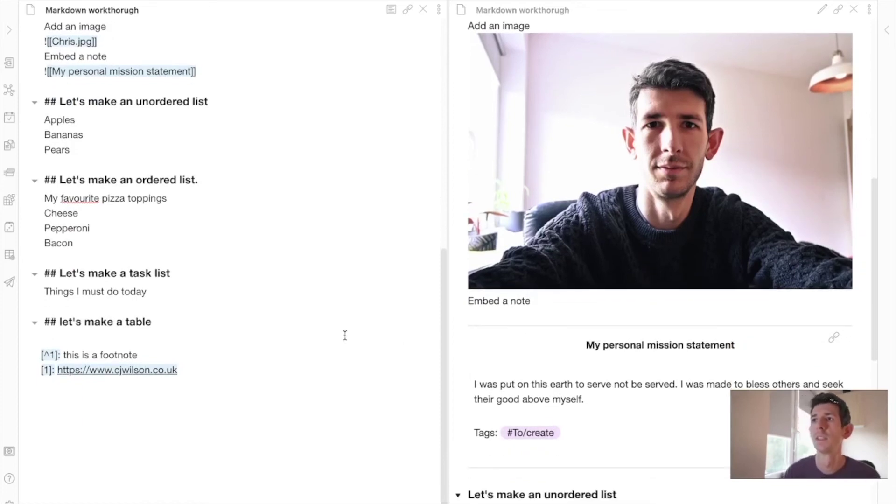
scroll(369, 327, "down", 1)
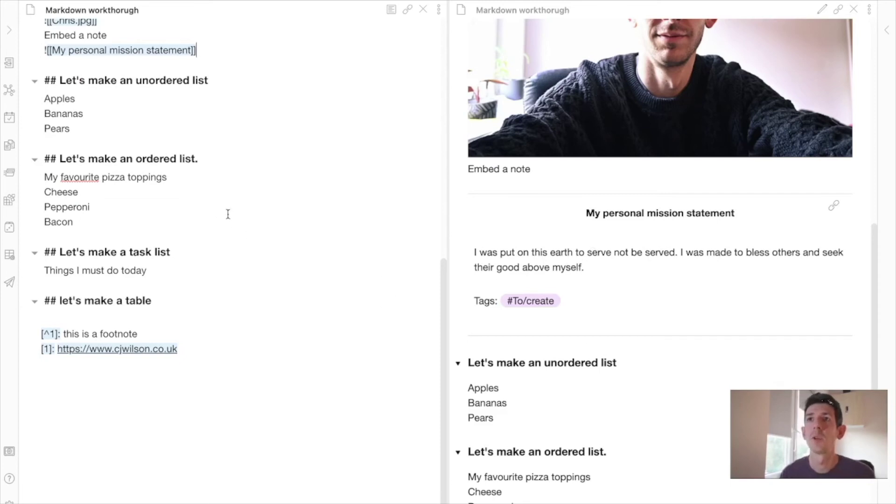
- Mark Apples, Bananas and Pears as an unordered list with a hyphen and space before each item
scroll(228, 213, "up", 5)
scroll(228, 214, "down", 3)
scroll(160, 152, "up", 1)
left_click(41, 307)
left_click(43, 298)
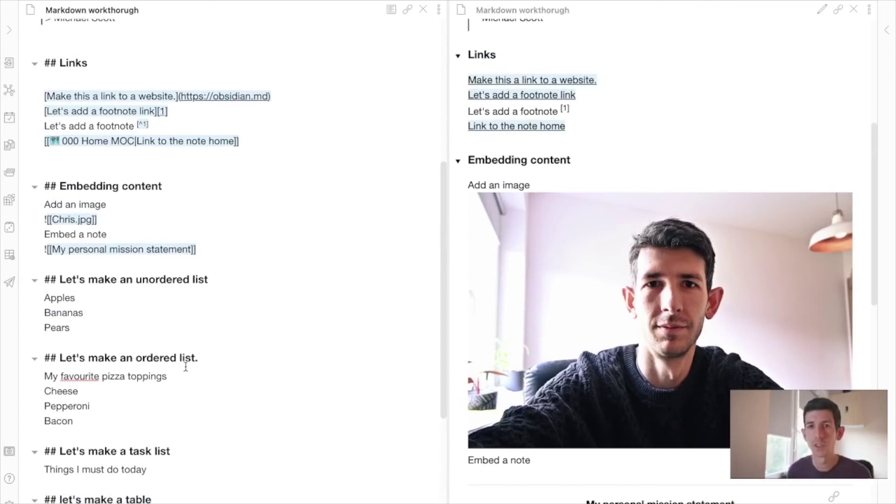
type("- ")
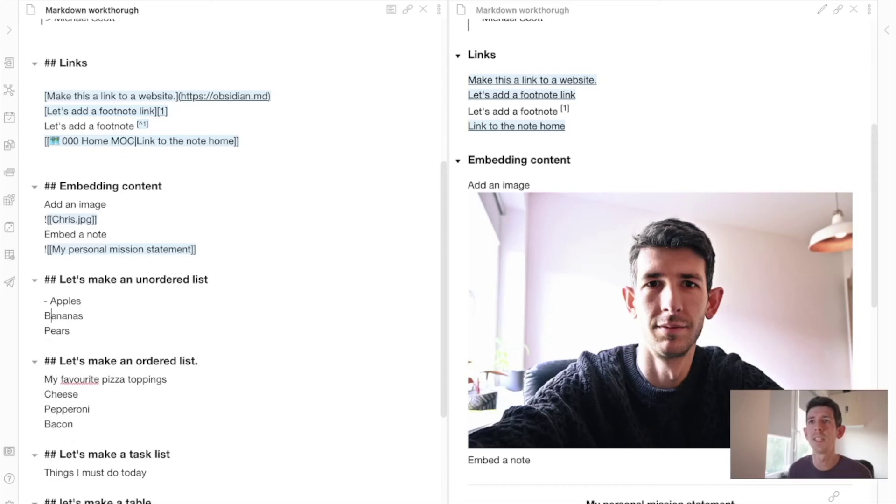
type("- ")
type("-")
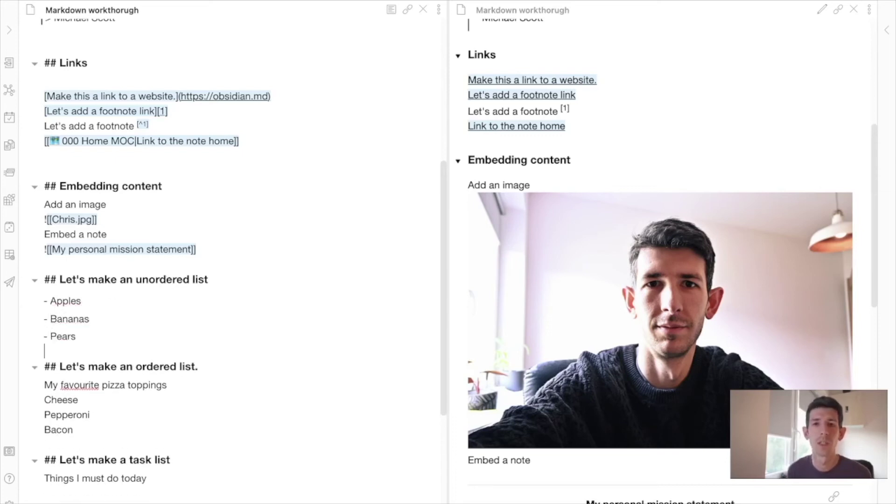
- Remove the hyphen markers from Pears, Bananas and Apples
key("BackSpace")
key("BackSpace")
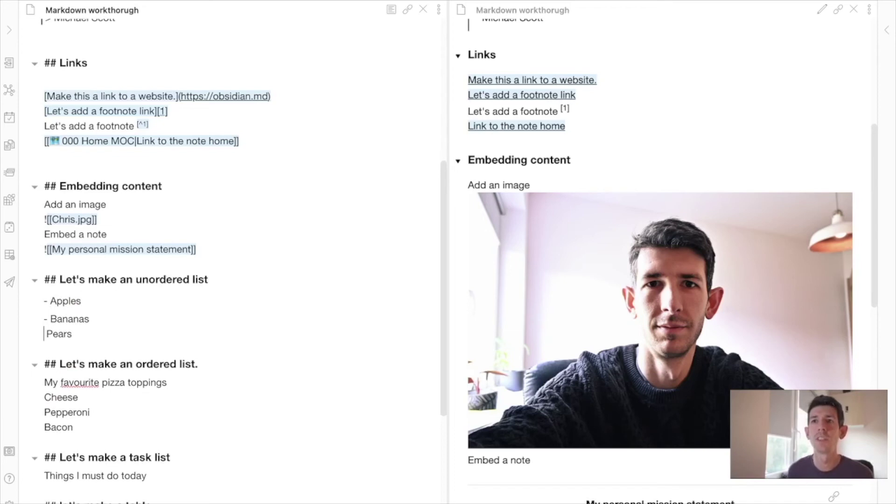
key("Delete")
key("Delete")
key("Up")
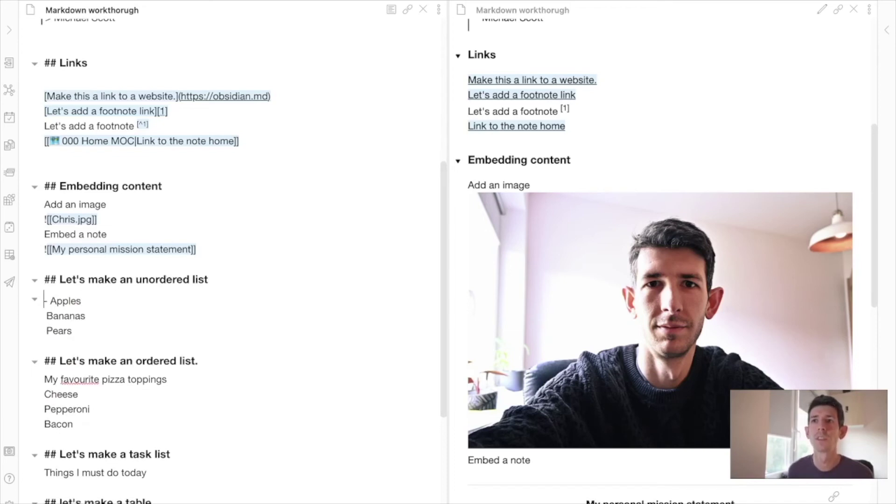
key("Delete")
- Try an asterisk as the list marker in front of Apples and remove it again
type("8")
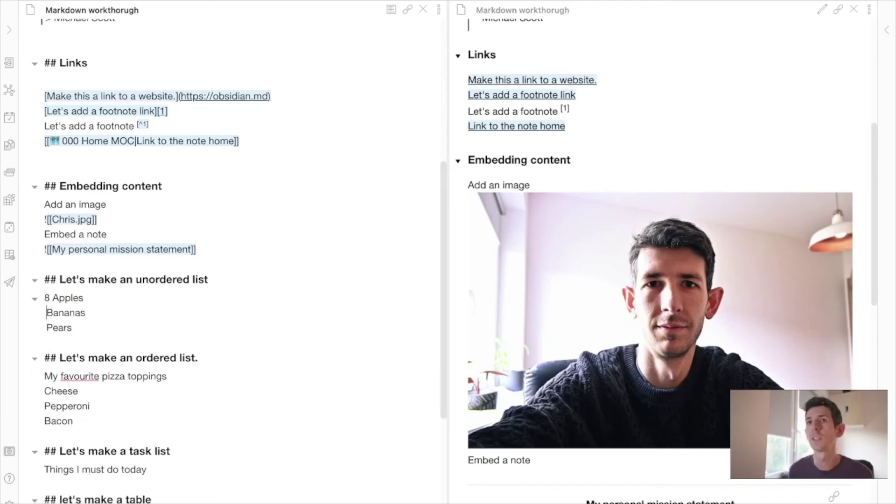
key("BackSpace")
type("*")
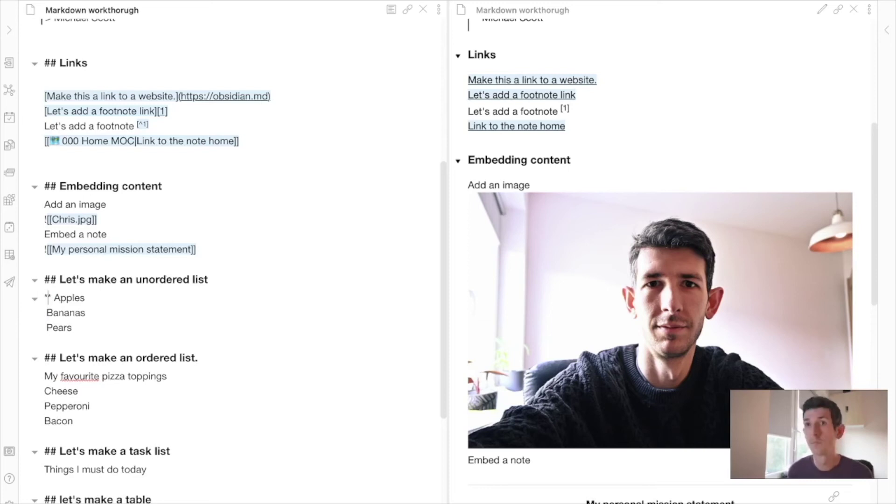
key("BackSpace")
key("Delete")
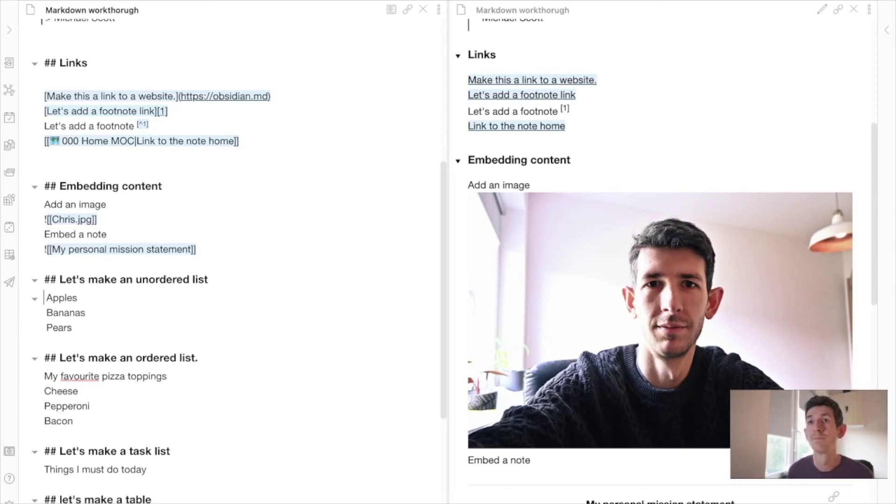
- Put a plus sign before Apples, Bananas and Pears as the list marker and check the list in the preview
type("+")
key("Down")
type("+")
key("Down")
key("Left")
key("Left")
type("+")
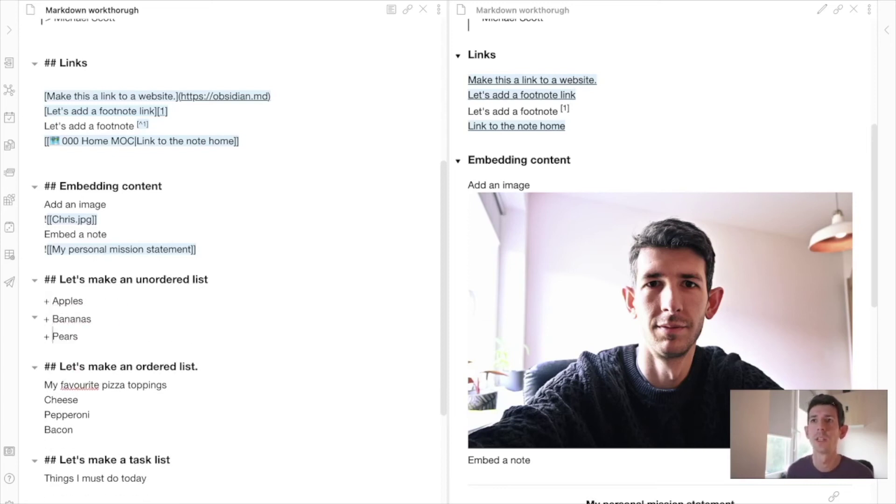
scroll(482, 358, "down", 8)
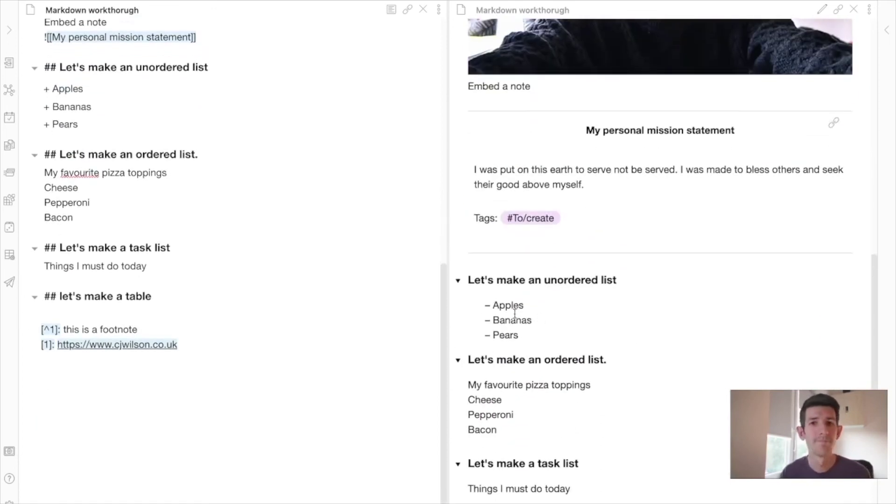
- Number the pizza toppings Cheese, Pepperoni and Bacon as an ordered list with 1., 2. and 3., and check the preview
left_click(45, 189)
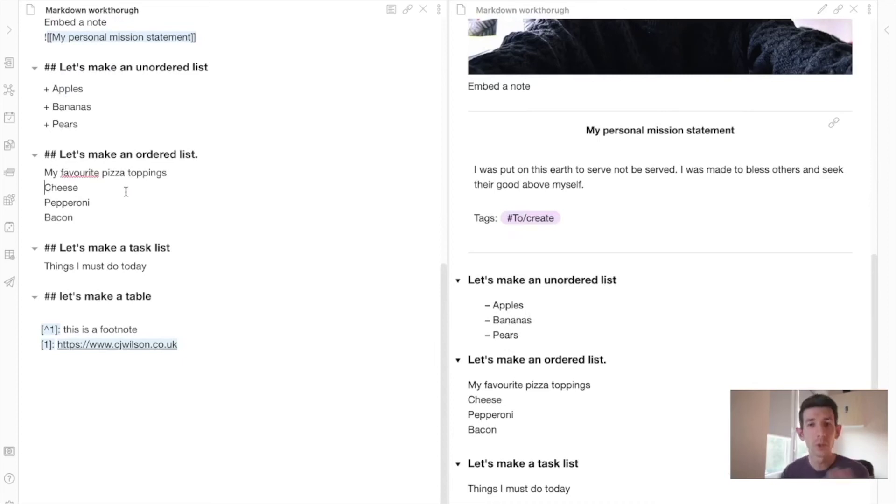
type("1.")
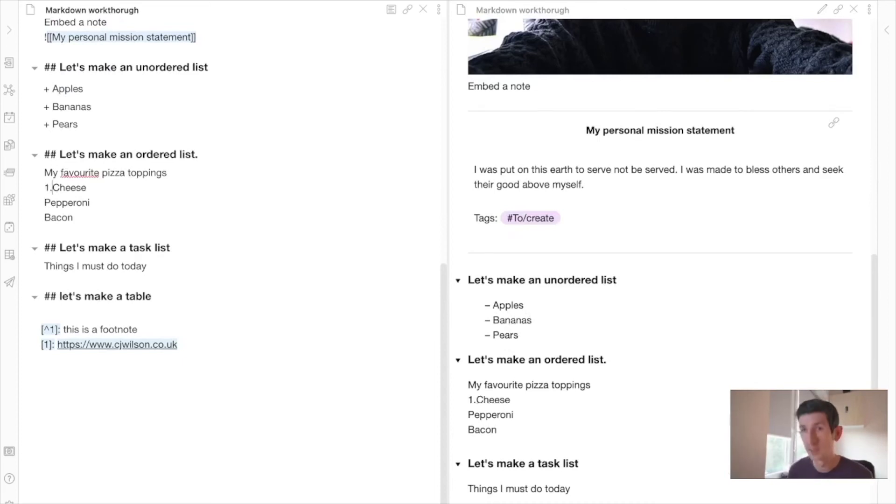
key("Left")
key("Left")
key("Down")
key("Down")
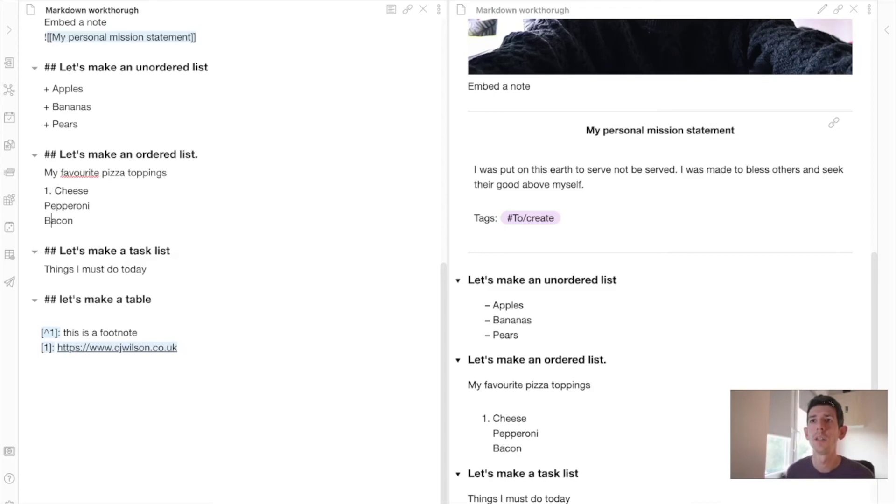
type("2.")
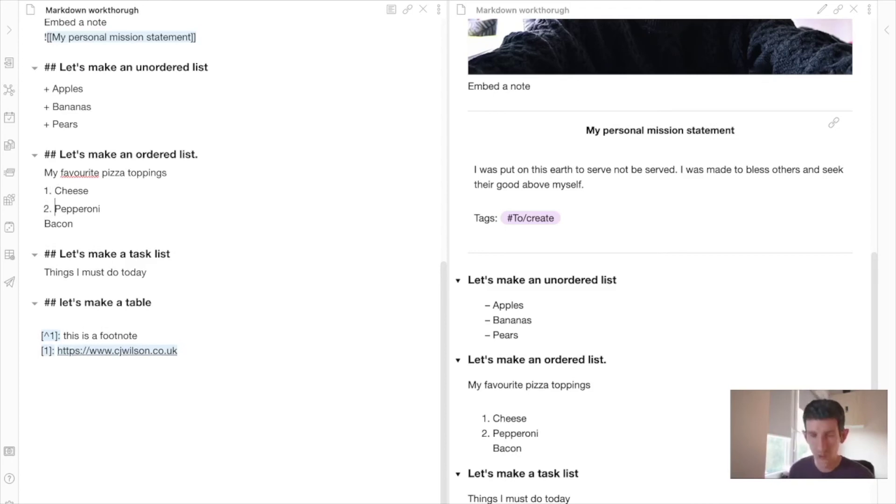
key("Down")
key("Left")
type("3")
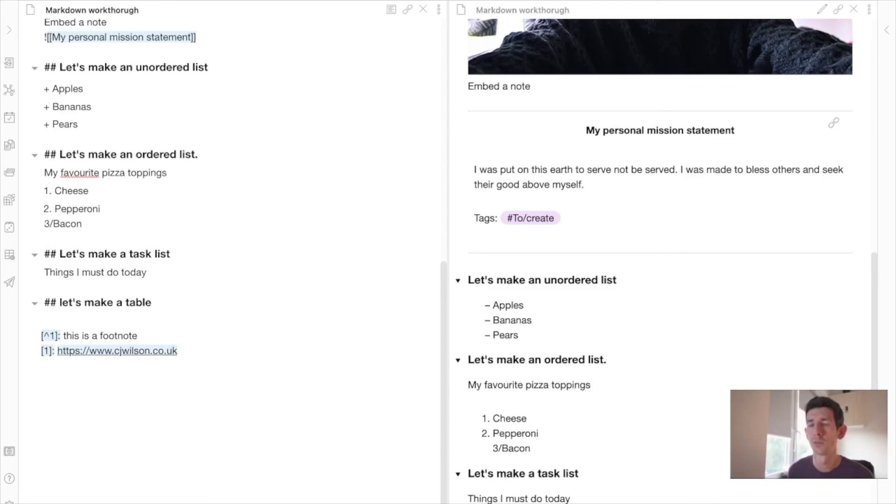
type(".")
scroll(578, 326, "down", 2)
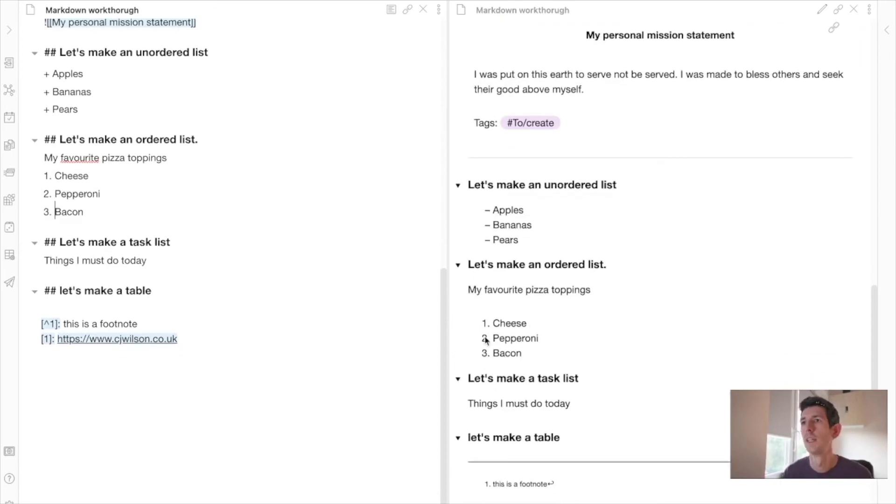
- Add the list item "- [] finish the markdown video" on a new line below "Things I must do today"
left_click(174, 261)
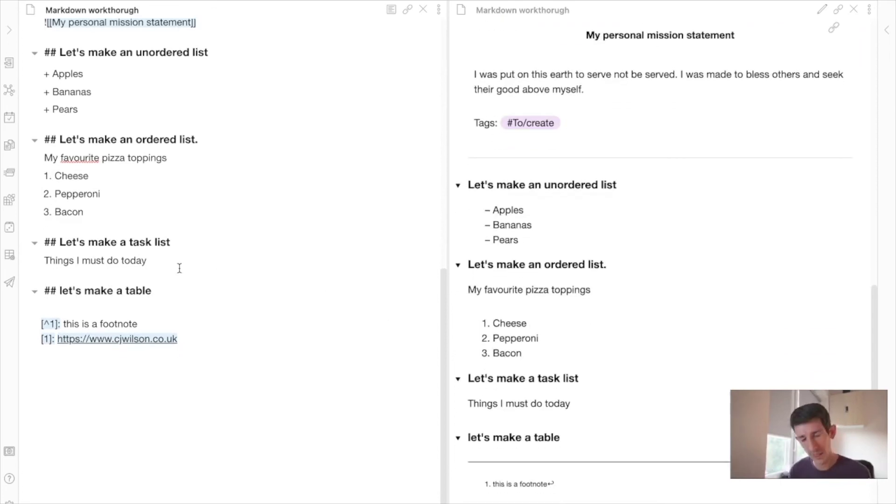
key("Return")
type("- ")
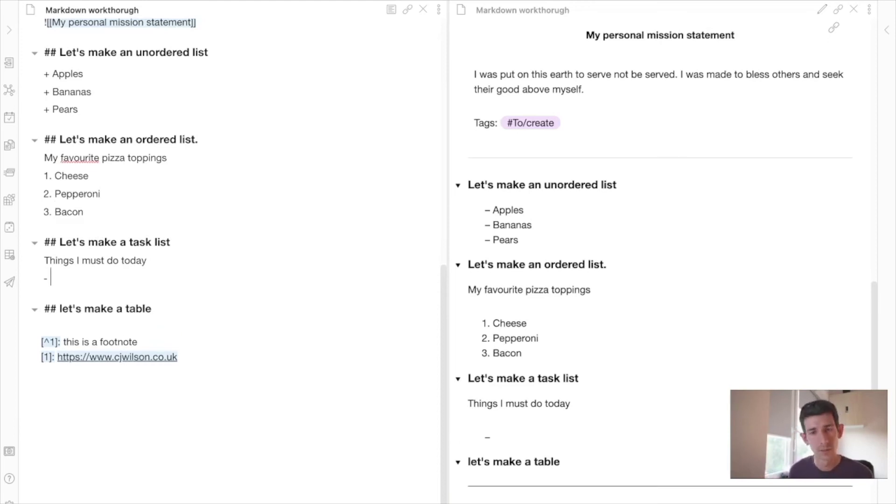
type("[")
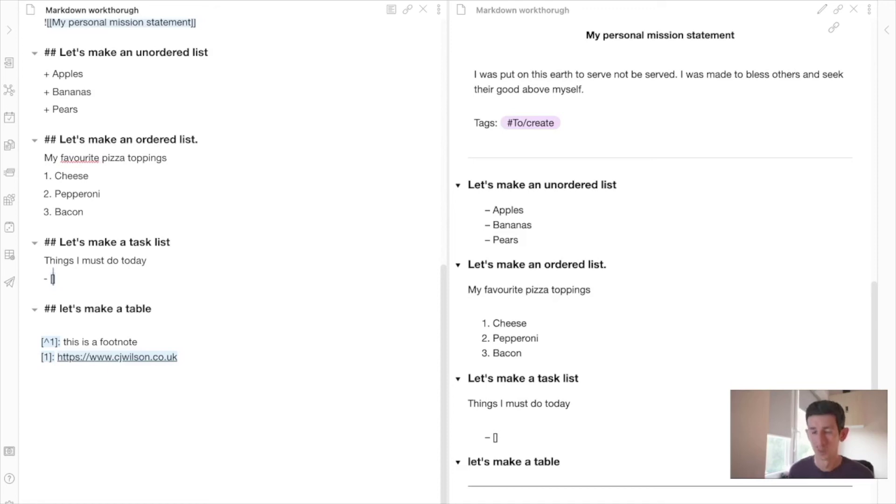
key("BackSpace")
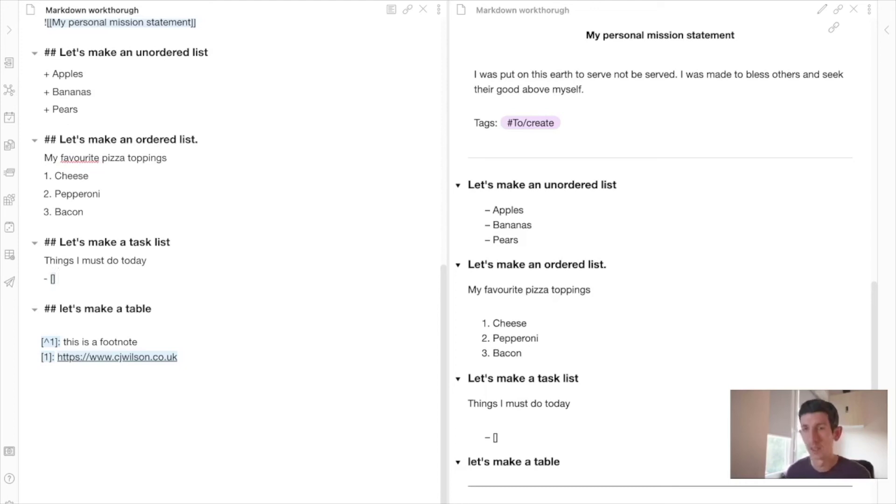
type("finish the ")
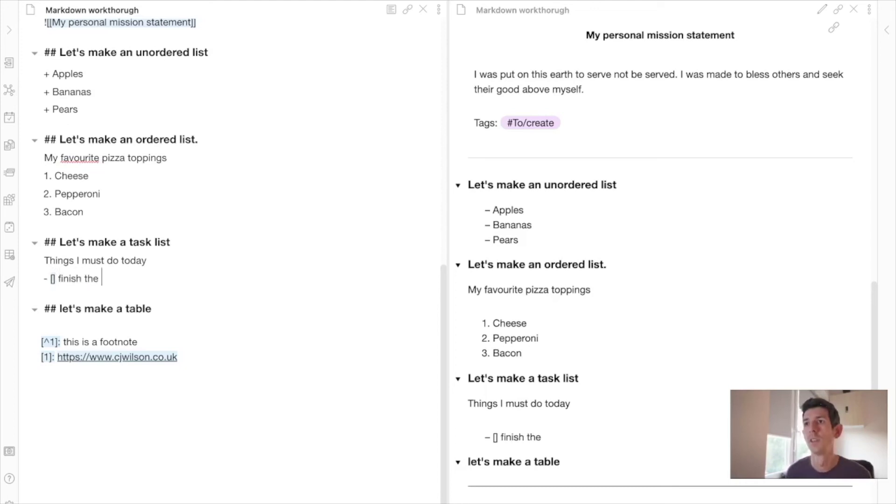
type("mark")
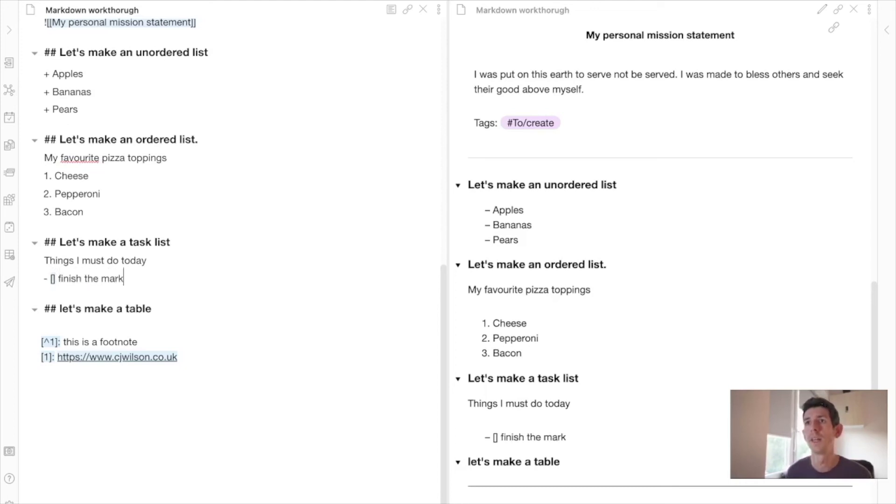
type("down video")
- Insert a space between the square brackets of "finish the markdown video" to turn the item into a checkbox
key("alt+Left")
key("alt+Left")
key("alt+Left")
key("alt+Left")
key("alt+Left")
key("alt+Left")
key("Right")
key("Right")
key("Right")
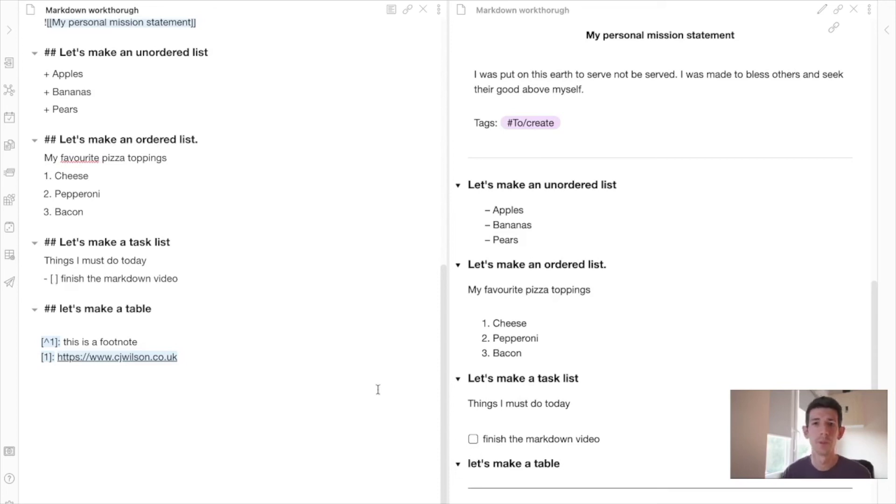
- Add the task "upload the markdown video" to the end of the list and "edit the markdown video" above it
left_click(180, 278)
key("Return")
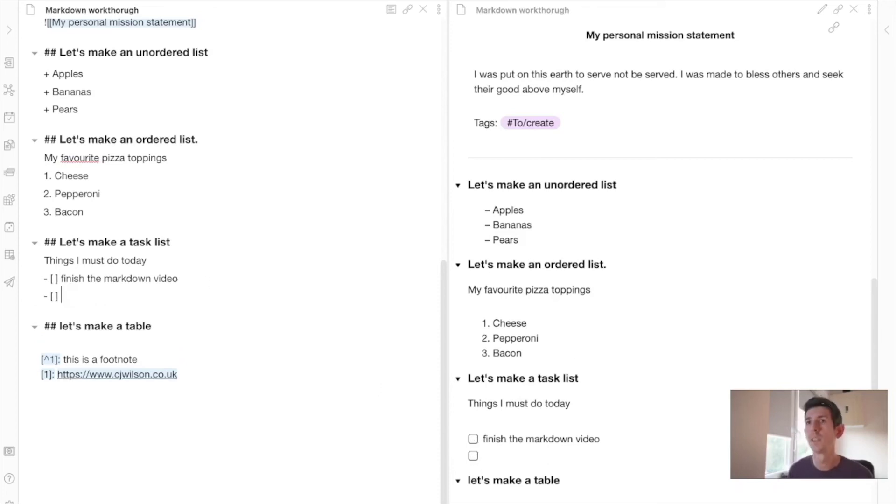
type("up")
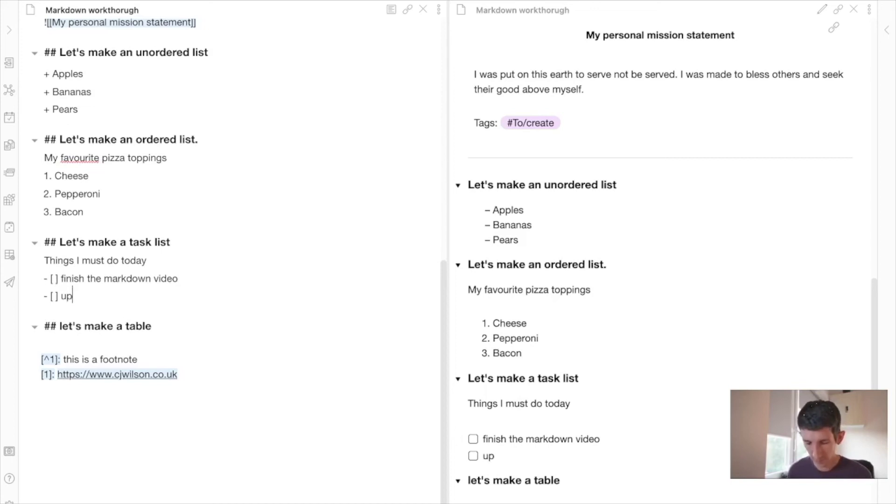
type("load the markdown video")
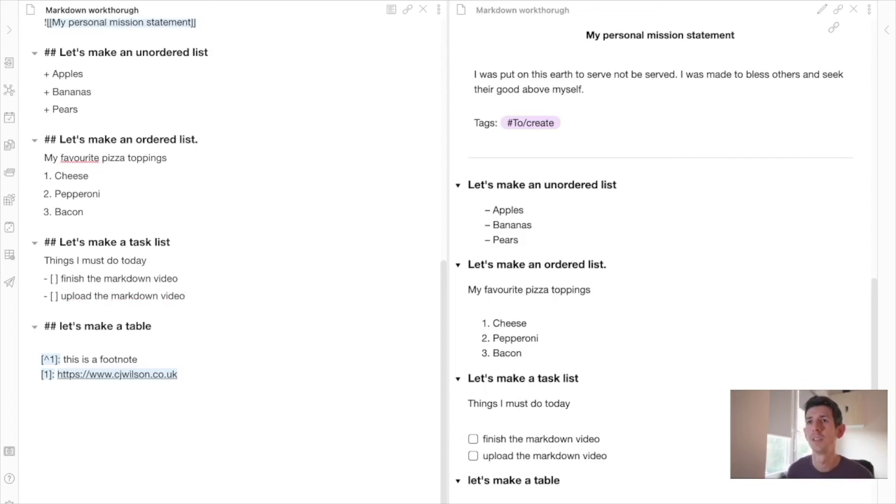
key("Return")
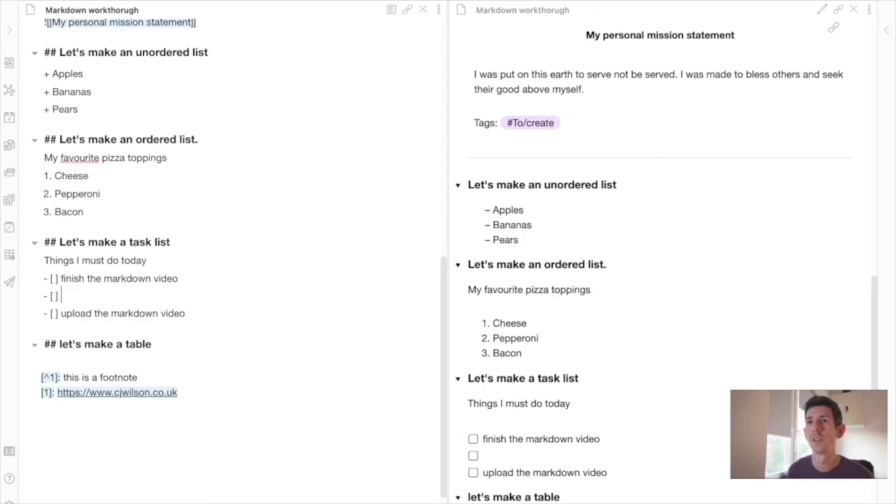
type("edit the markdown video")
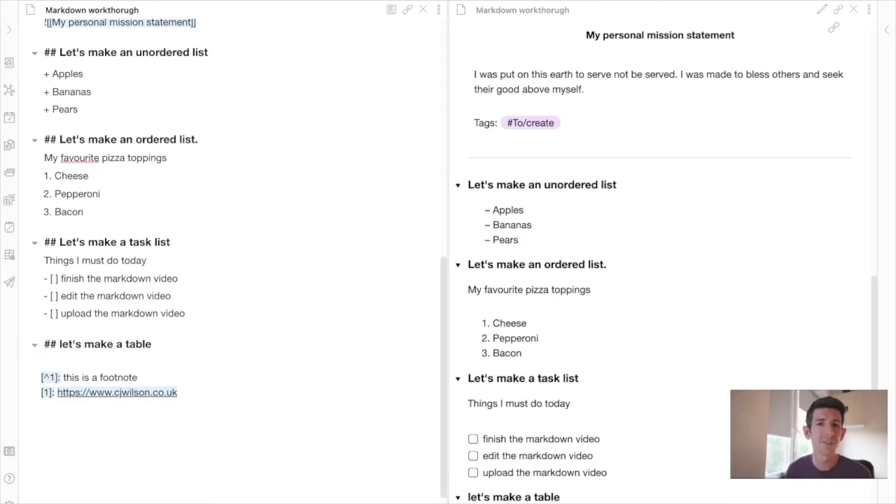
- Tick off "finish the markdown video" in the preview and replace its x marker in the source with a capital X
scroll(455, 324, "down", 2)
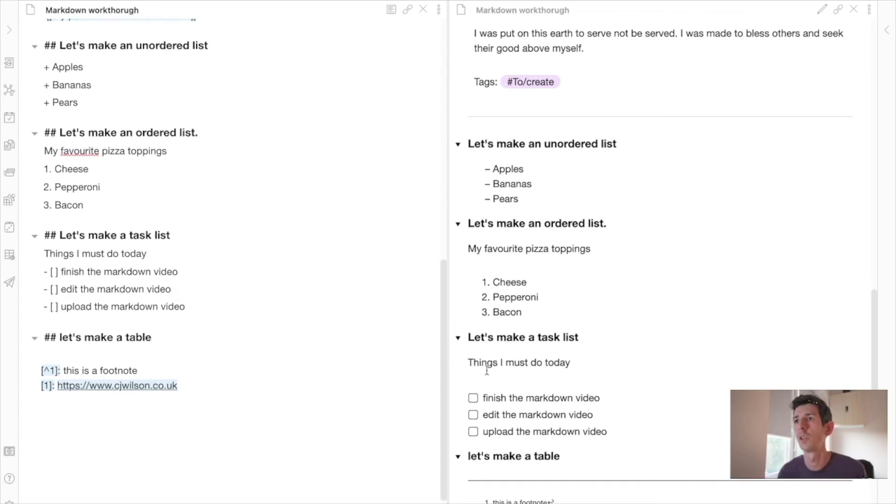
left_click(473, 398)
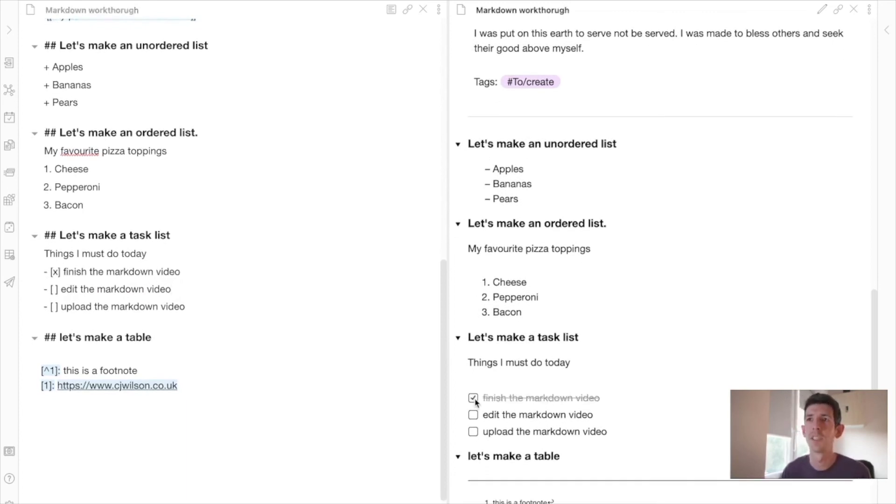
left_click(58, 275)
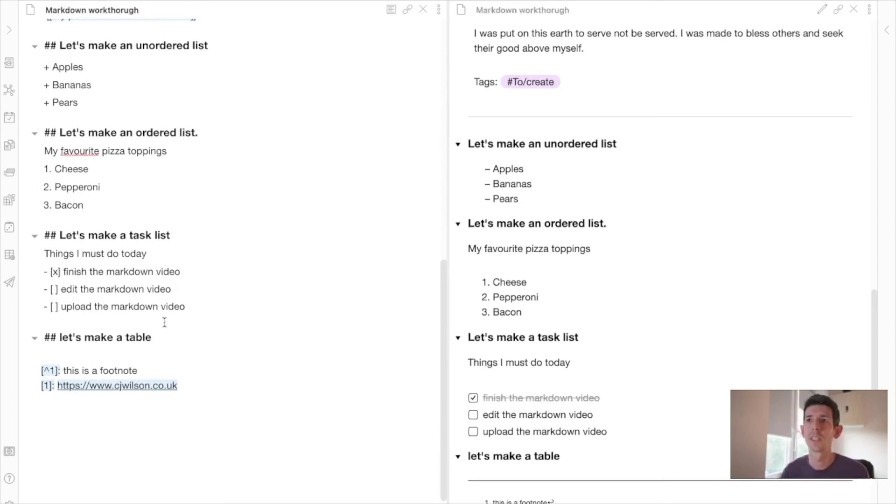
key("BackSpace")
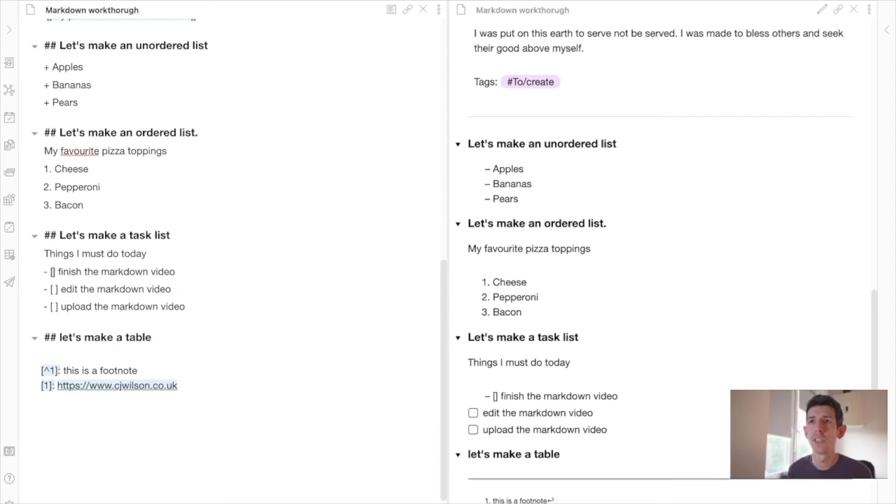
key("BackSpace")
type("X")
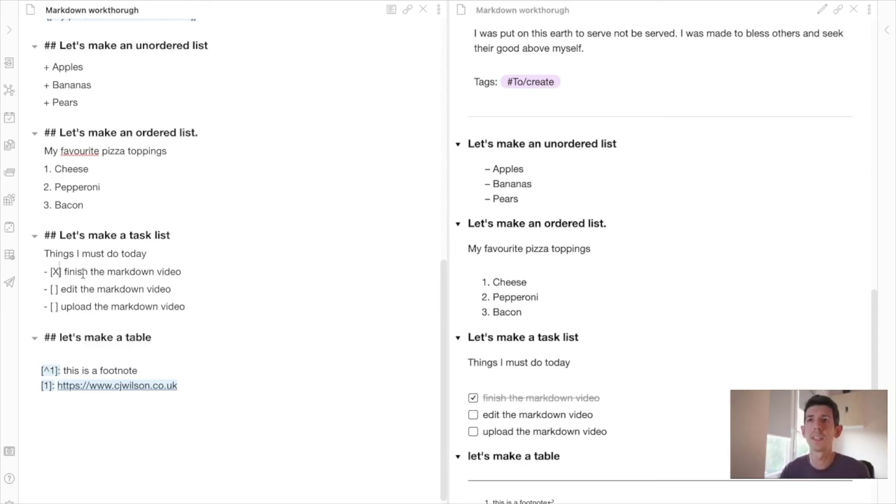
left_click_drag(204, 276, 43, 271)
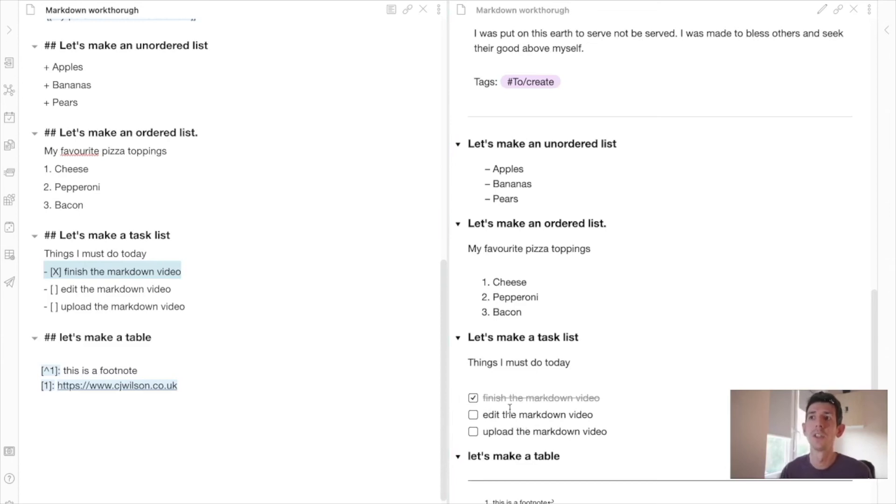
- Start a table header row on a new line below "let's make a table" with the first cell "Row 1" between pipes
scroll(222, 346, "down", 1)
left_click(221, 326)
key("Return")
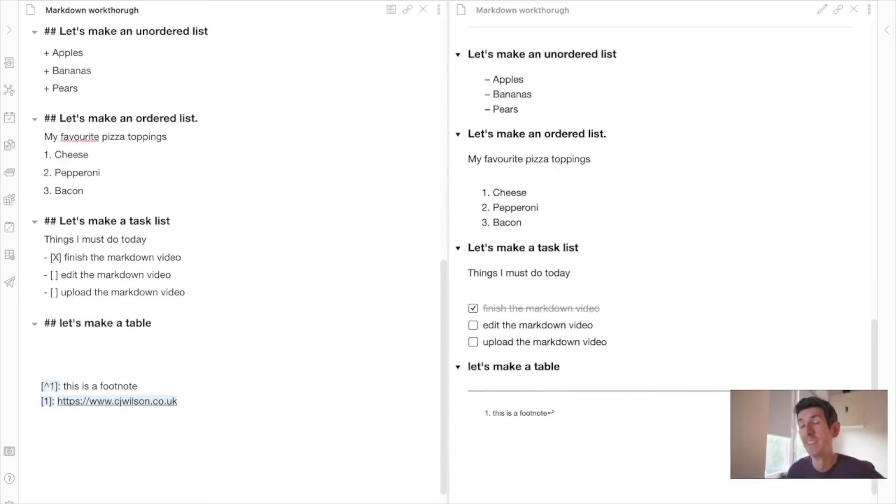
type("|")
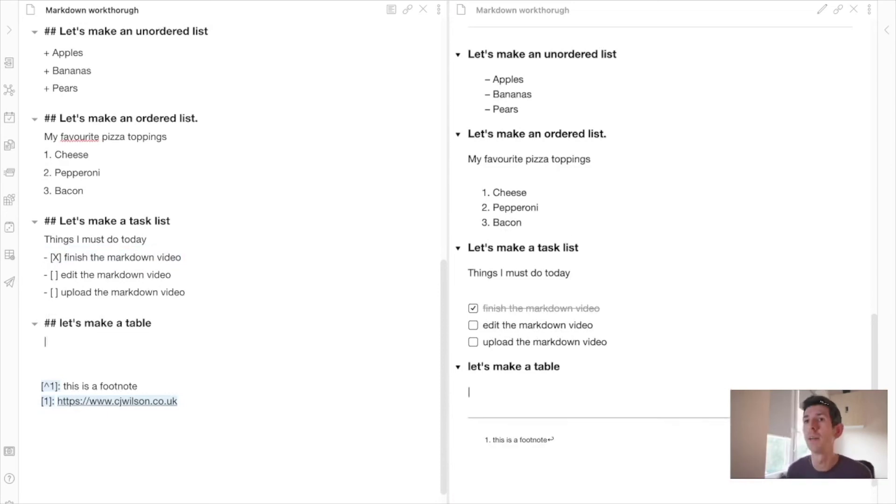
type(" title")
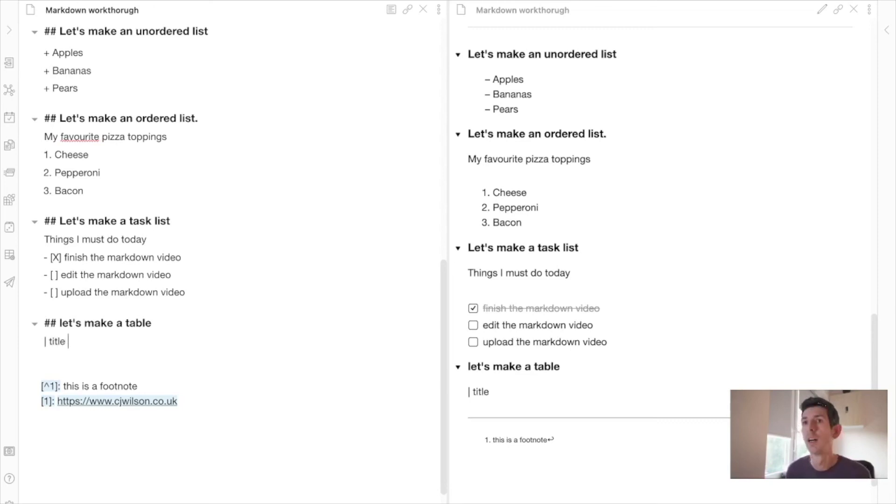
key("alt+shift+Left")
type("Row ")
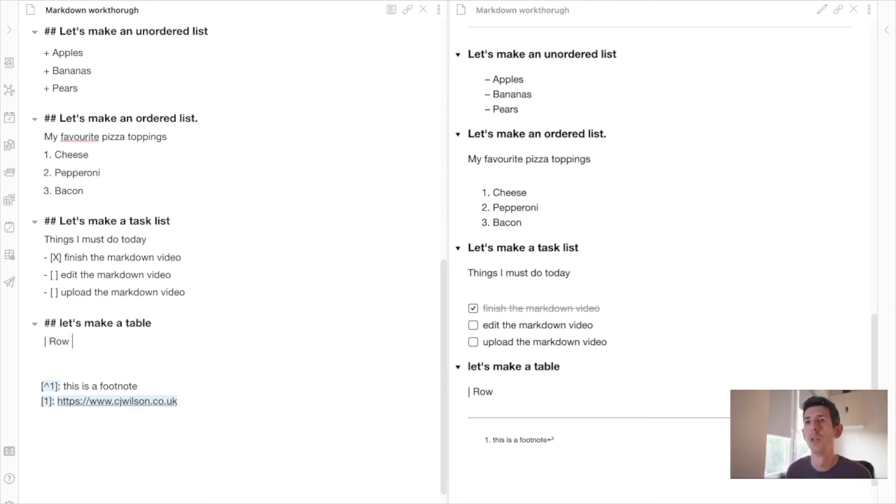
type("1|")
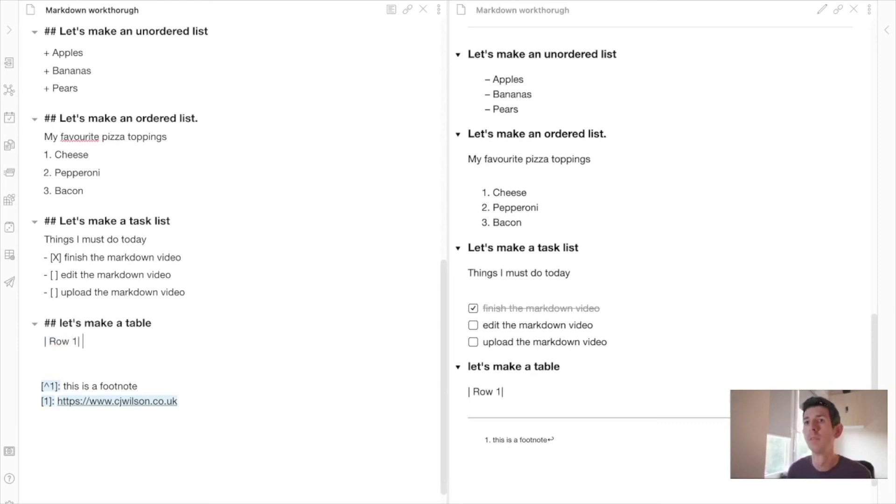
- Complete the header row with the cells "Row 2" and "Row 3", so it reads "| Row 1 | Row 2 | Row 3 |"
type(" Row 2")
type("| Row")
type(" 45")
key("BackSpace")
key("BackSpace")
type("3|")
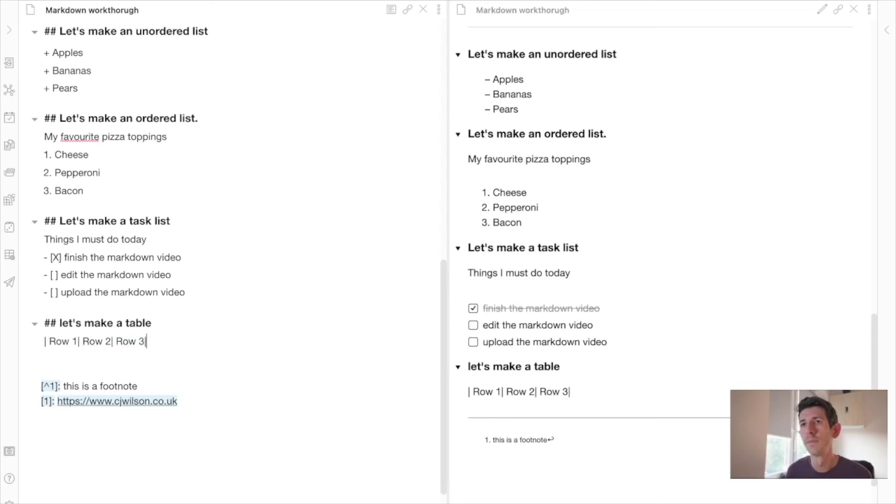
left_click(204, 344)
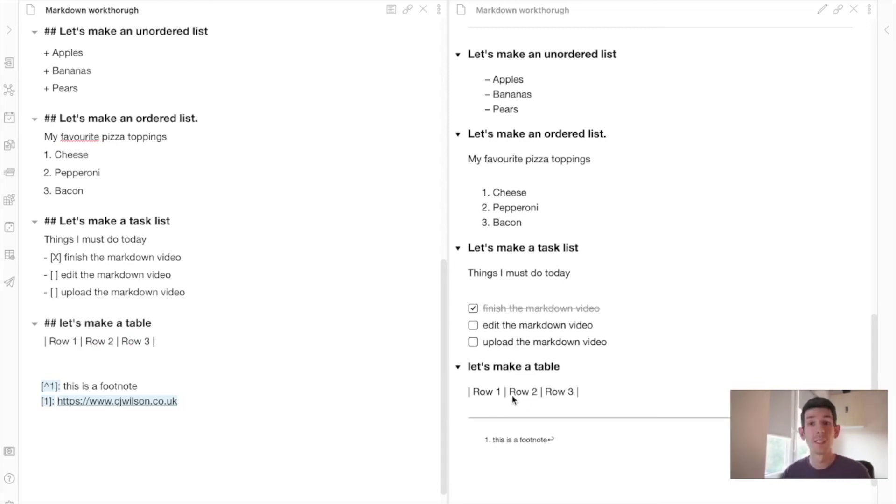
- Add the separator row "|---| ---| ---|" on a new line under the table header
key("Return")
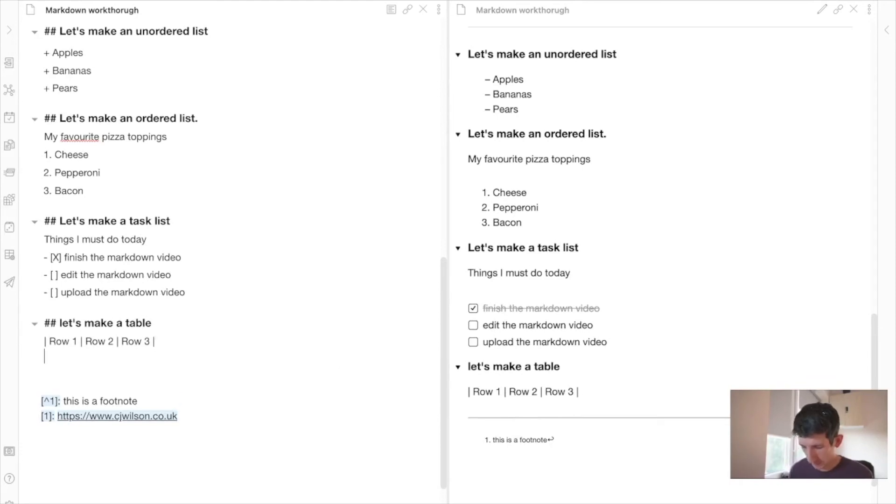
type("|-")
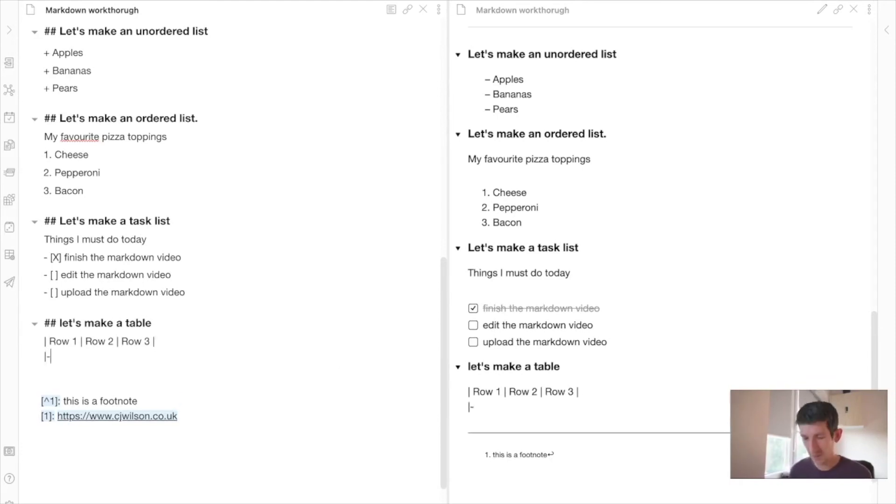
type("--|")
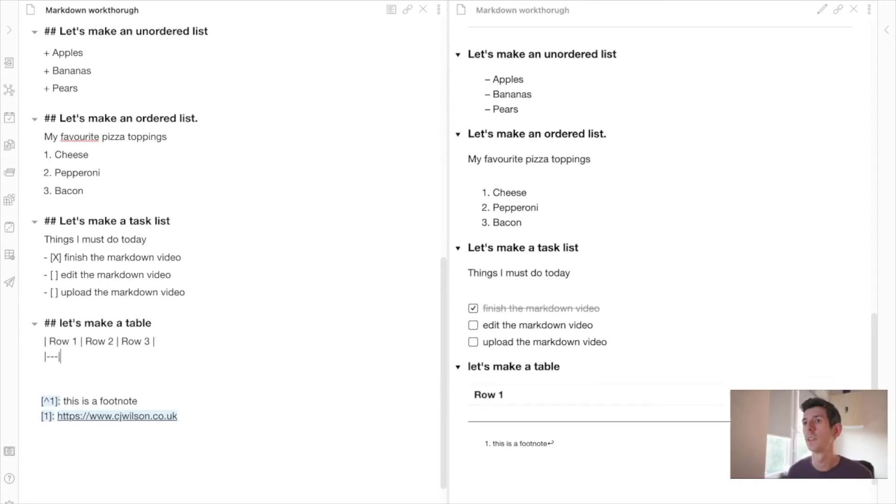
type(" ---| --")
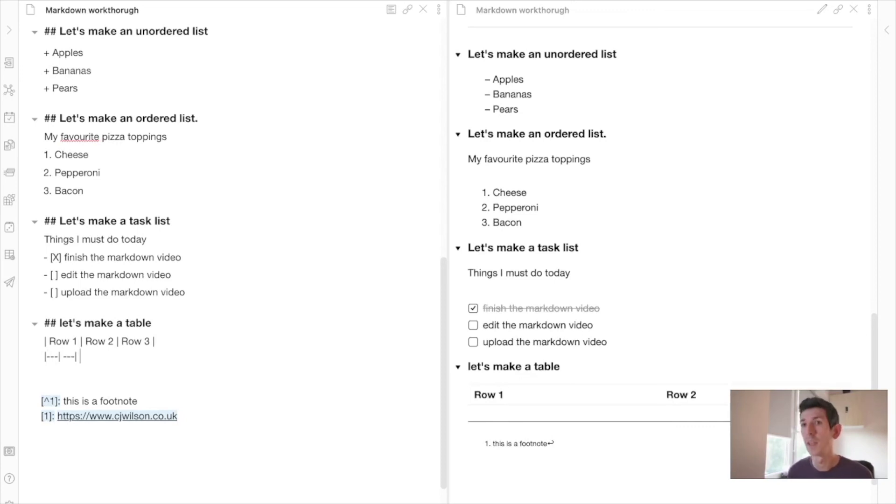
type("-|")
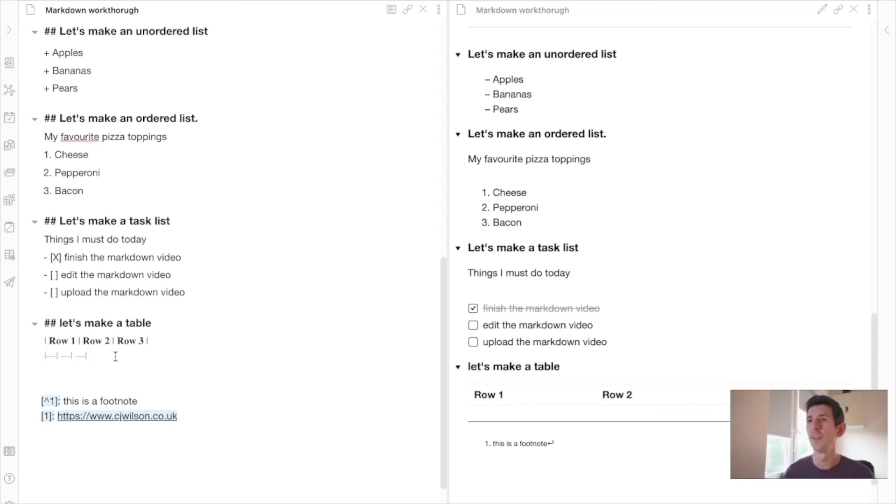
- Add an empty body row "| | |" below the separator row, with spaces between the pipes
key("Return")
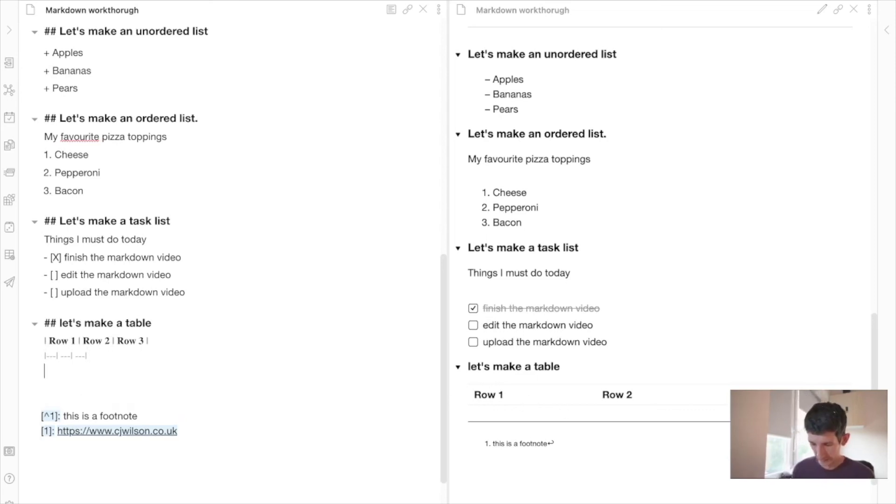
type("|")
key("Return")
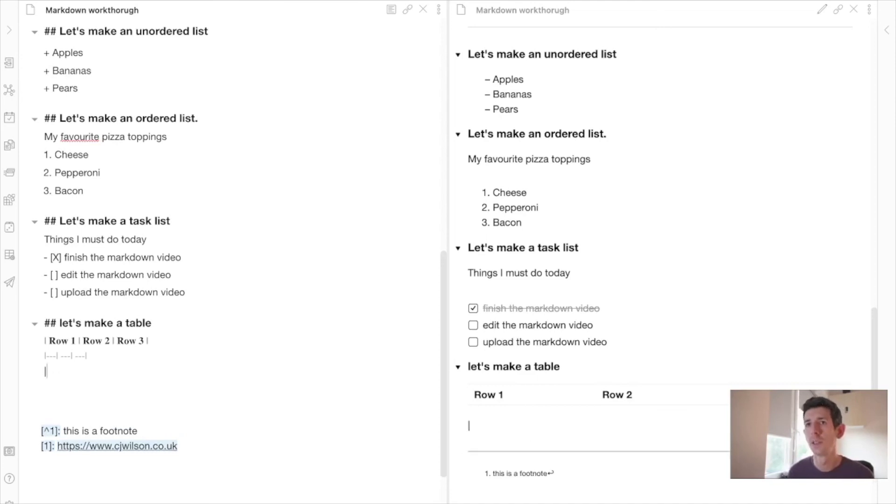
type("|||")
key("Left")
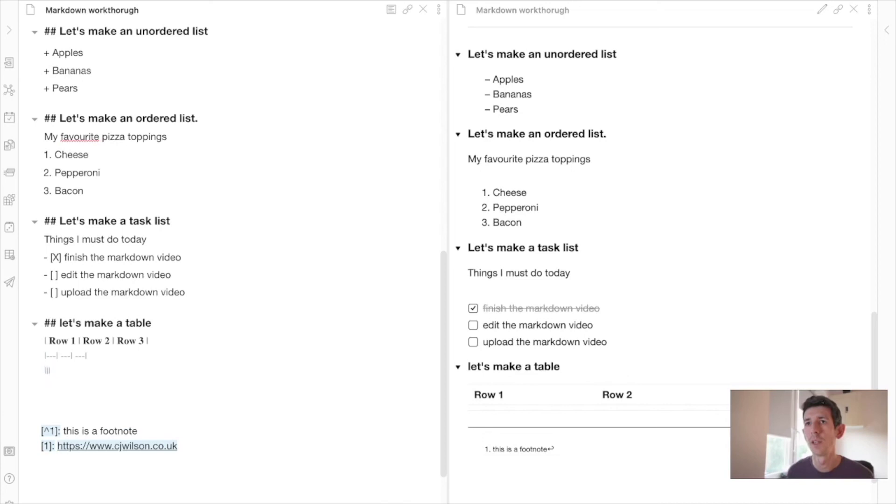
key("Right")
key("shift+Left")
key("shift+Left")
key("shift+Left")
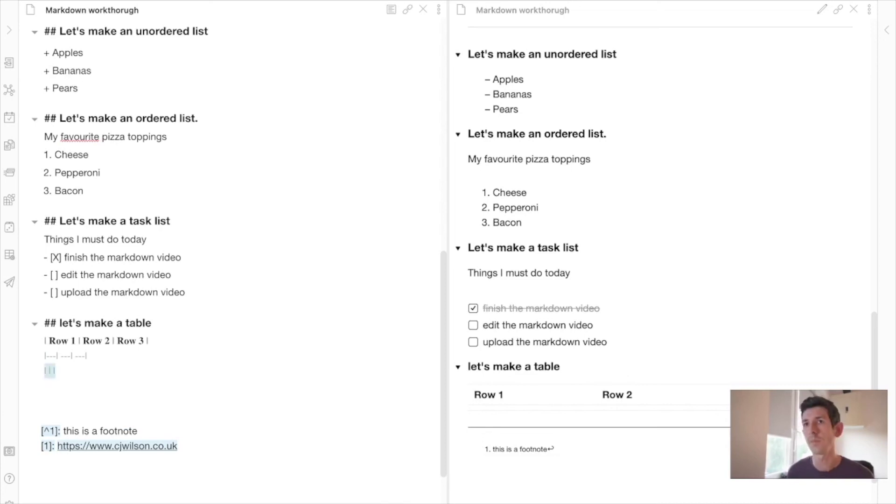
- Add two more empty "| | |" rows beneath the first body row of the table
key("Right")
key("Return")
type("| | |")
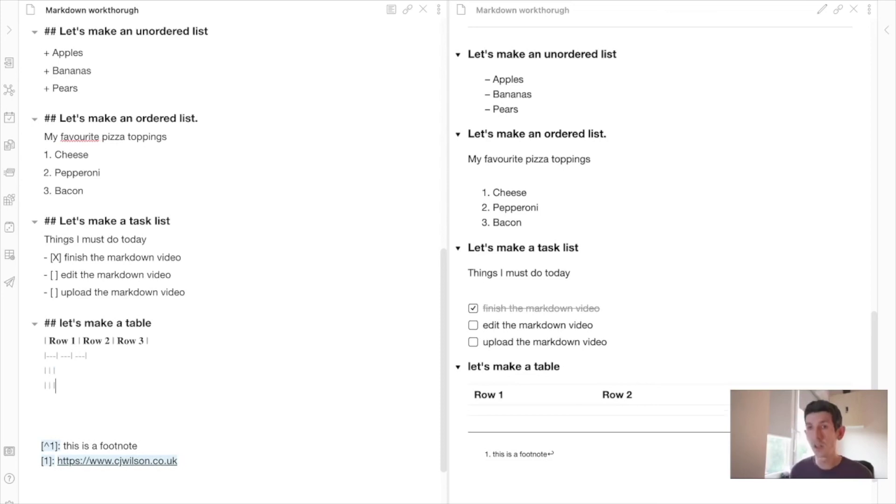
key("Return")
type("| | |")
- Enter "X" in the first cell of the table's first body row
key("Left")
key("Left")
key("Down")
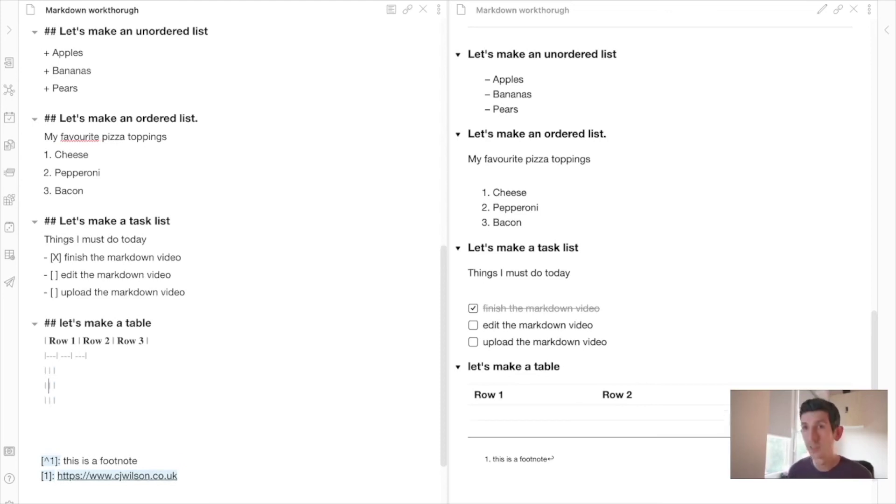
key("Right")
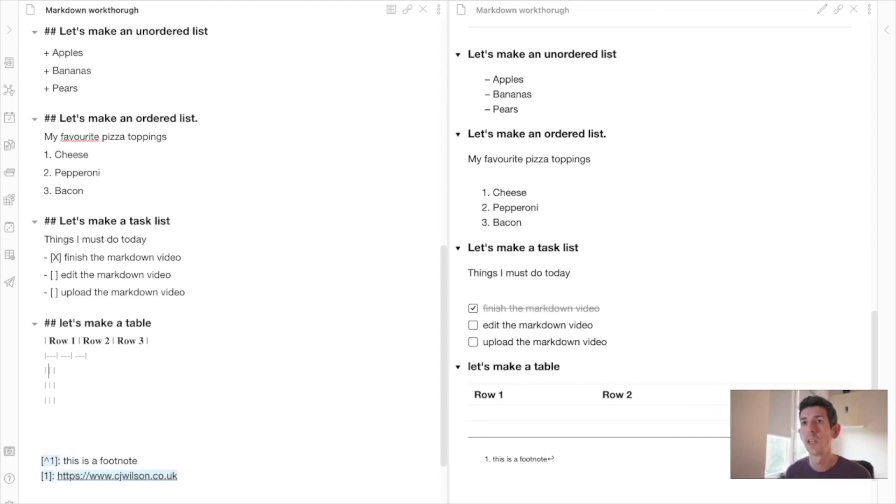
key("Left")
type("X")
- Enter "O" in the second cell of the table's second body row
key("Down")
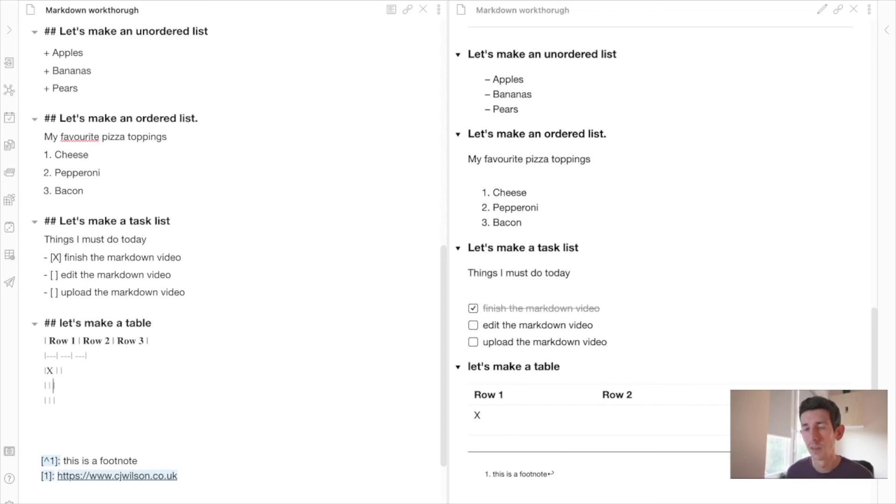
type("P")
key("BackSpace")
type("O")
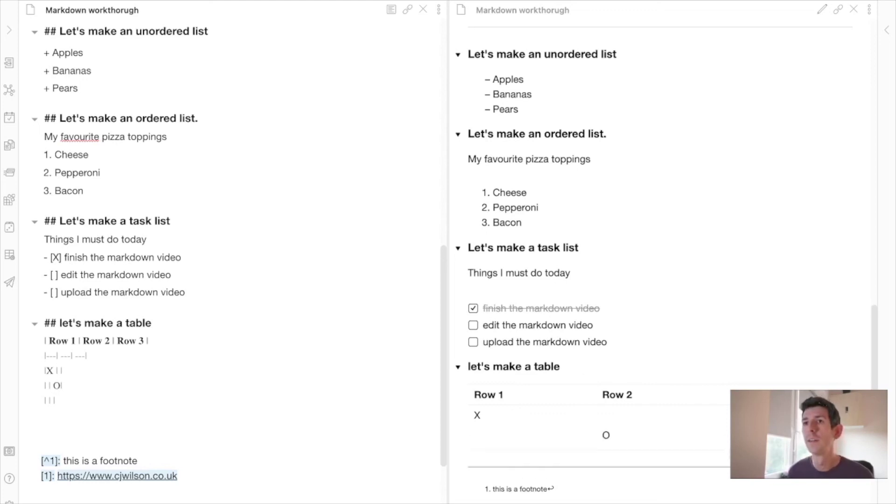
- Fill the second and third cells of the first body row with "X" and "O", spaced as "|X | X | O |"
left_click(60, 370)
type("X")
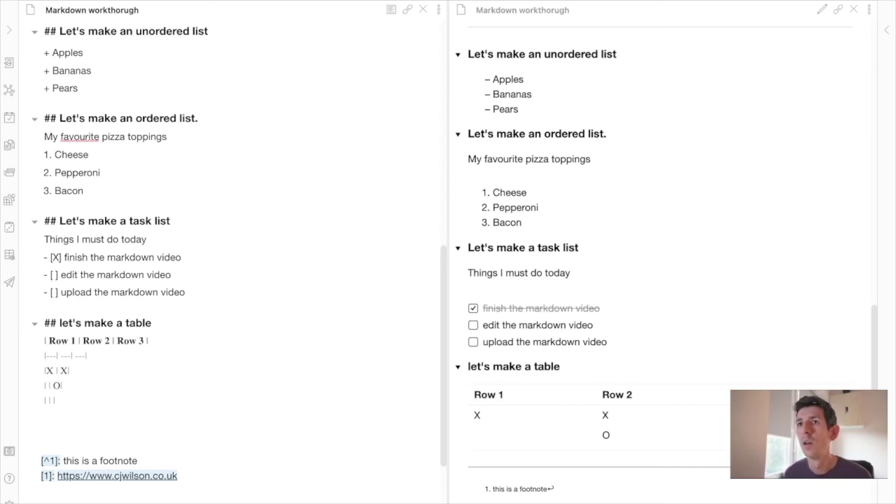
type("O")
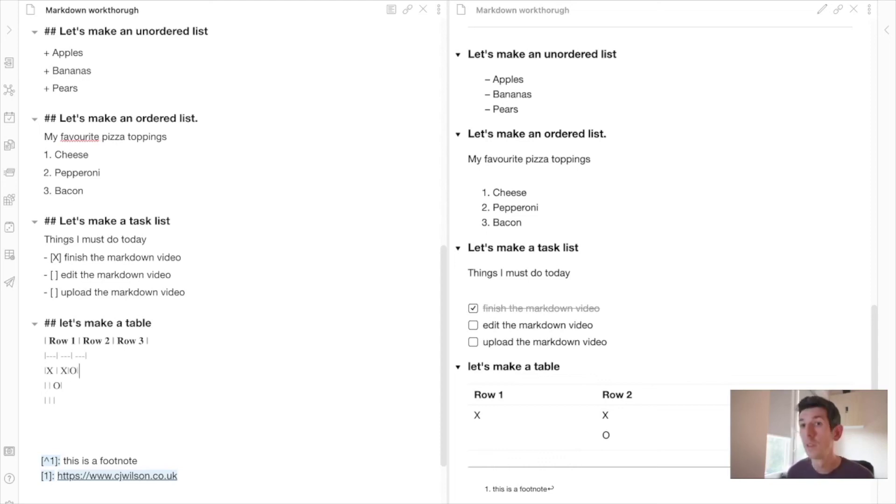
key("Left")
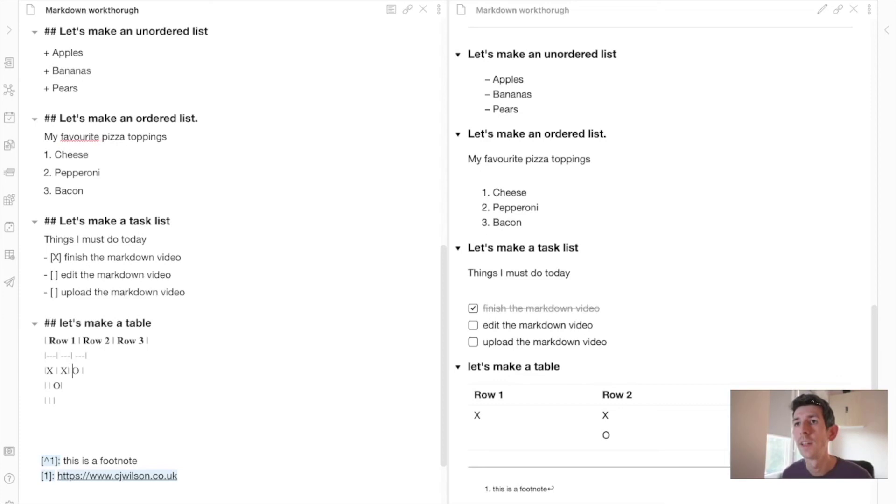
key("End")
type("|")
key("Left")
key("Left")
key("Left")
key("Left")
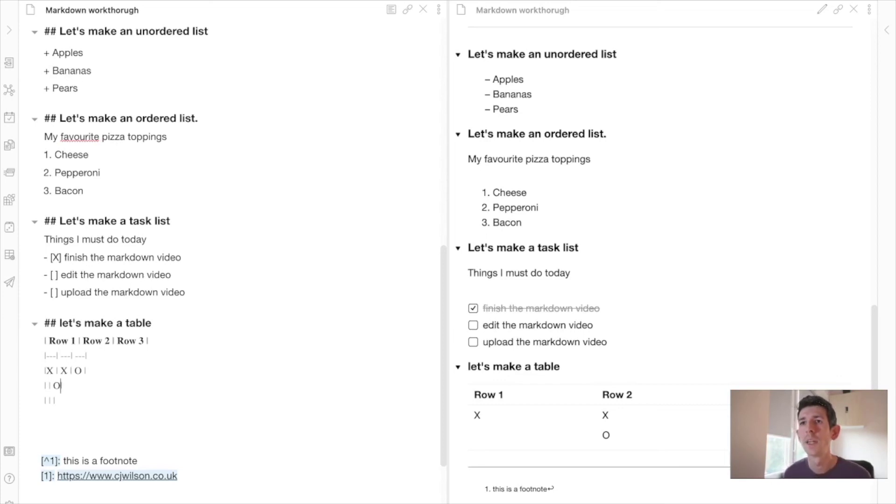
- Enter "X" in the first cell of the second body row and "O" in the first cell of the third
type("X")
key("Left")
key("Left")
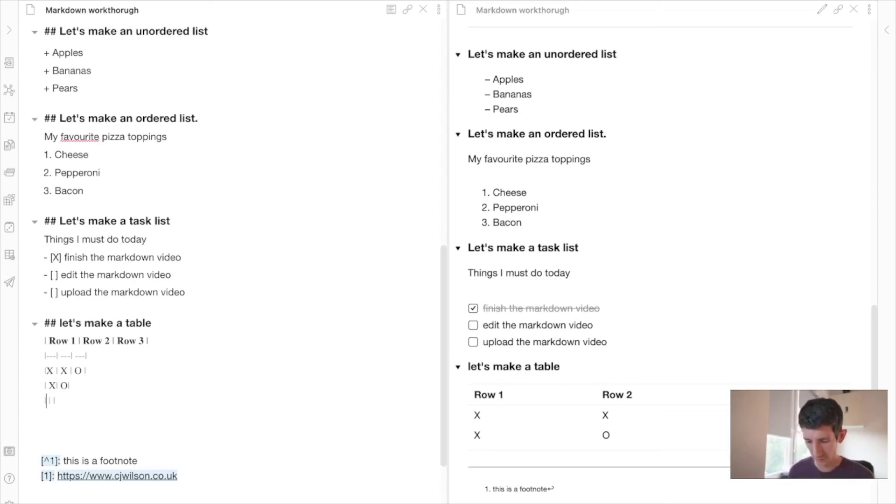
type("O")
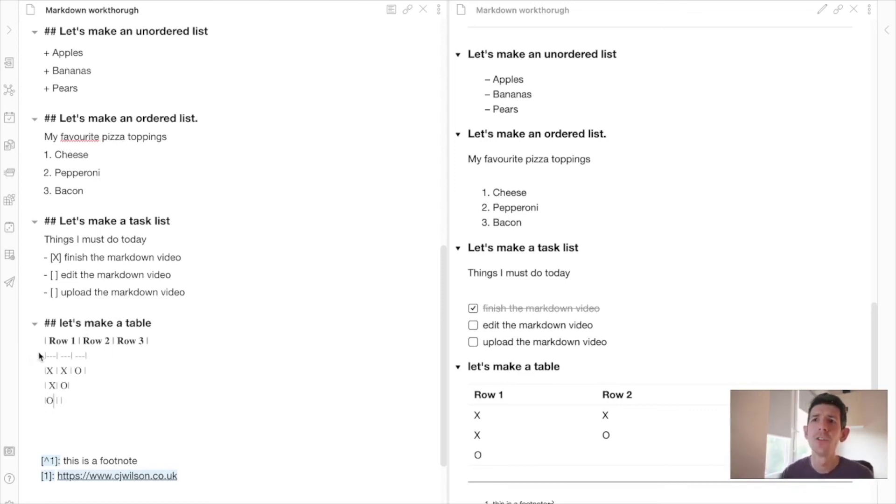
- Highlight the table source, view the Markdown page of Tables Generator in the browser, and return to the Obsidian note
left_click_drag(46, 343, 98, 397)
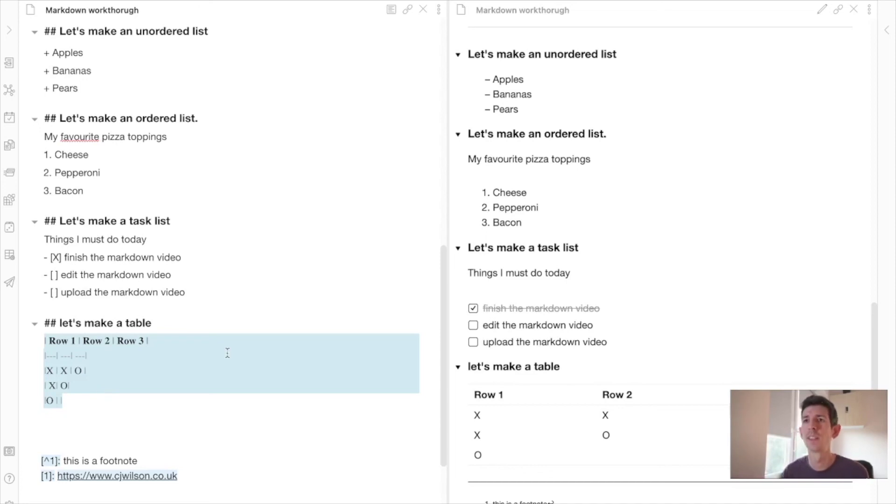
key("ctrl+Right")
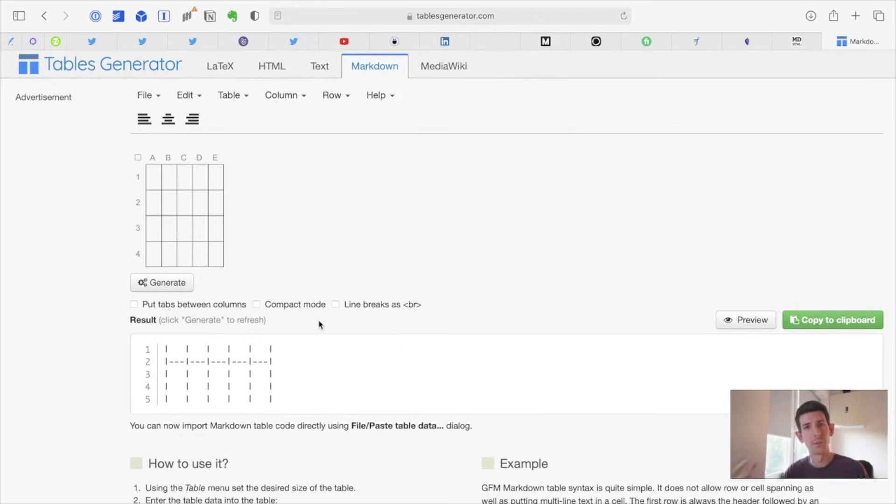
key("ctrl+Left")
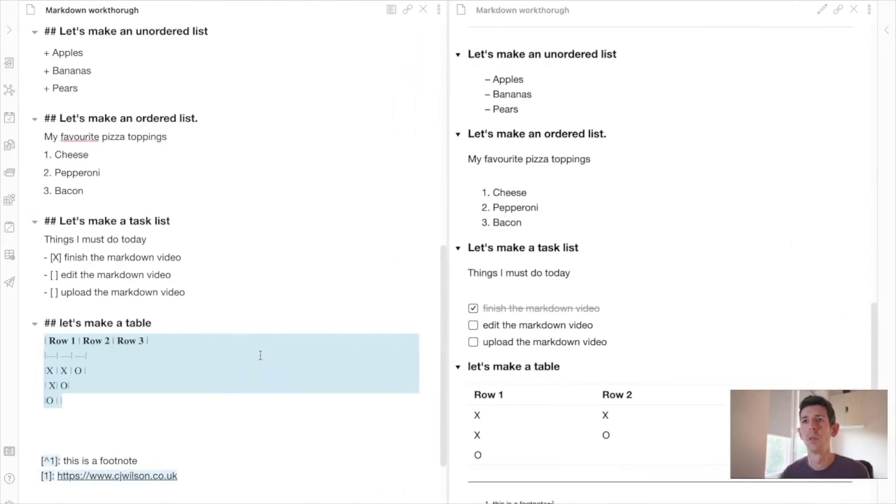
left_click(238, 404)
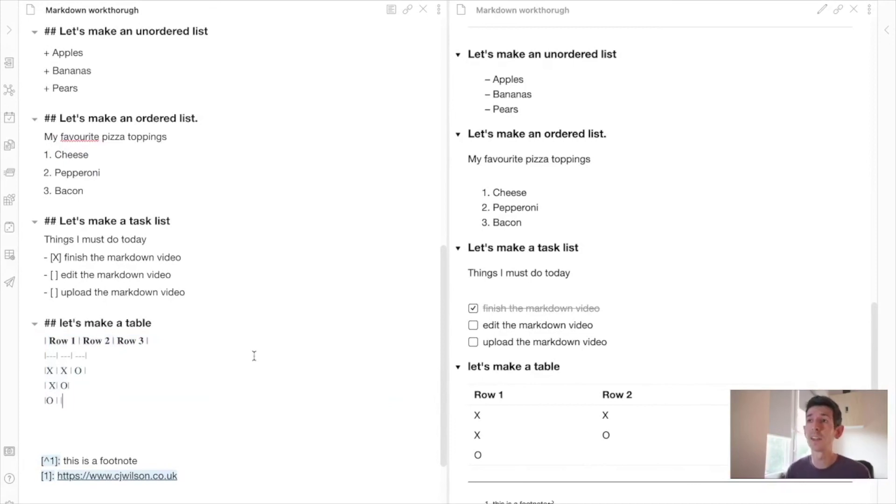
scroll(255, 356, "up", 15)
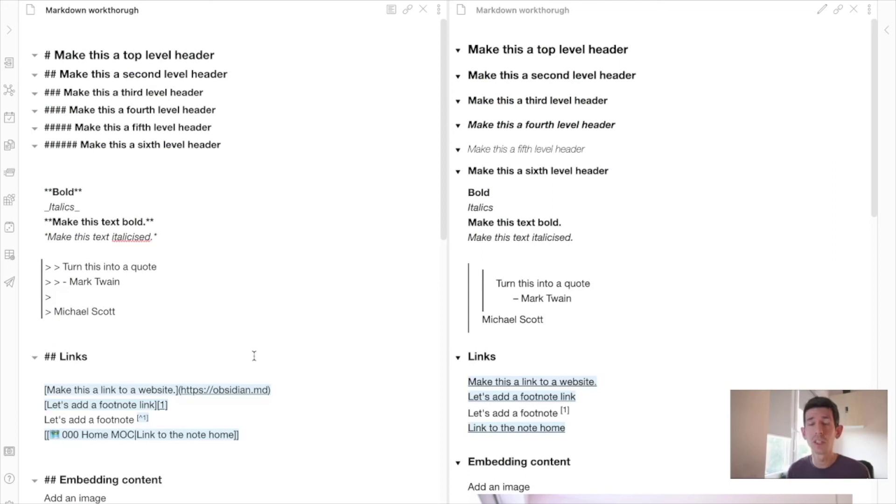